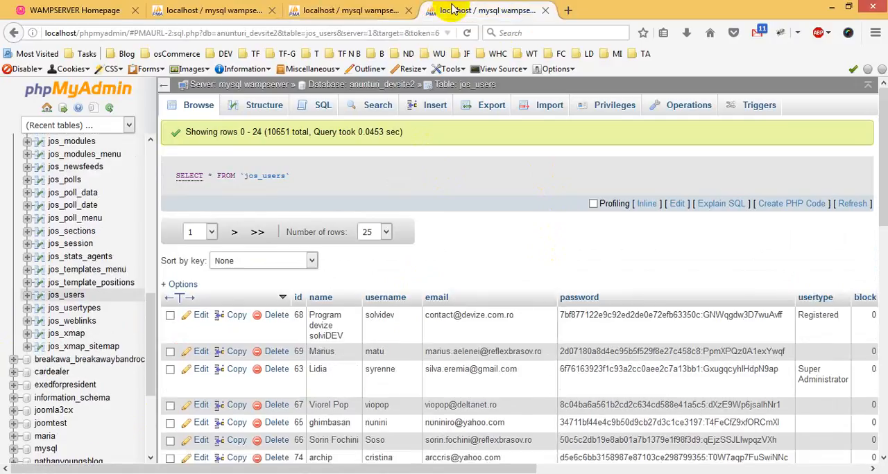
Compare the columns of the jos_users table in the anunturi_devsite2 database with those of jos_users in joomla3cx.
scroll(590, 246, down, 3)
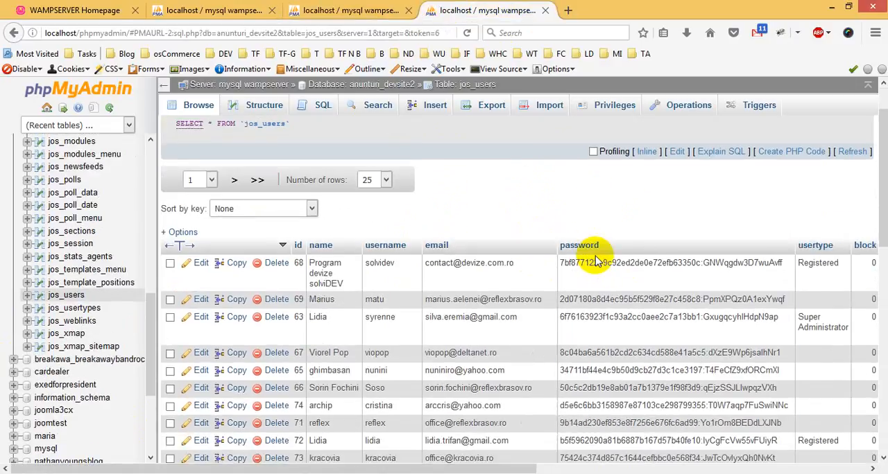
drag(451, 466, 469, 465)
click(374, 7)
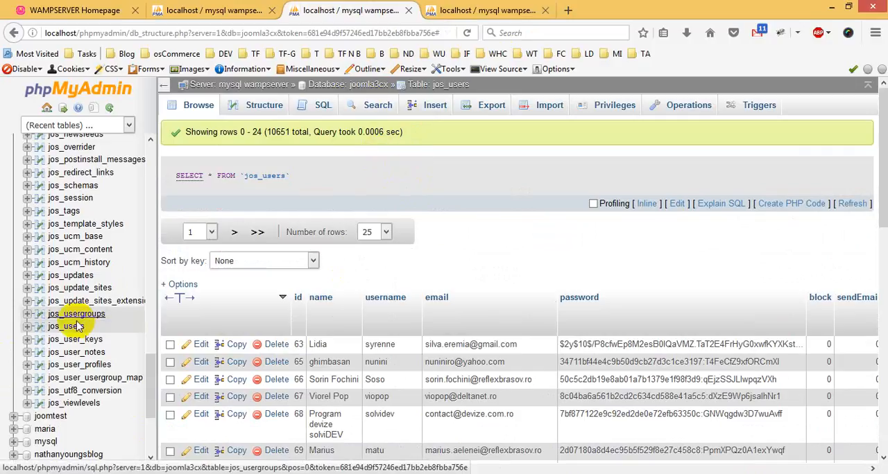
click(66, 326)
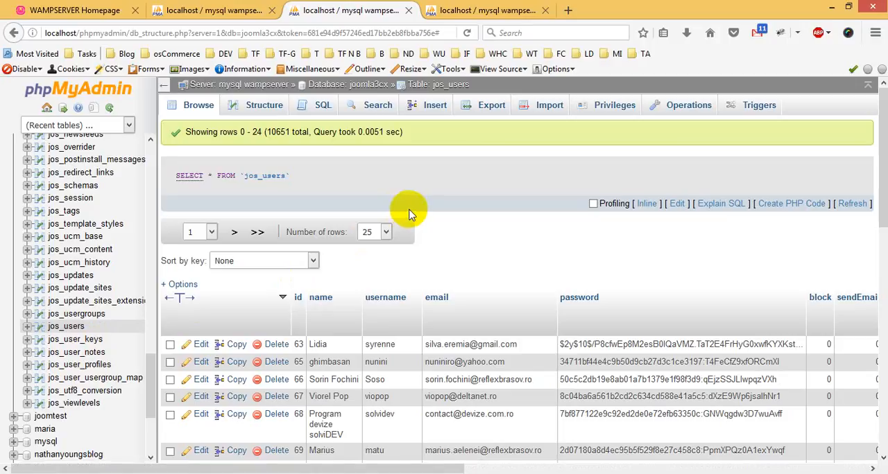
click(452, 7)
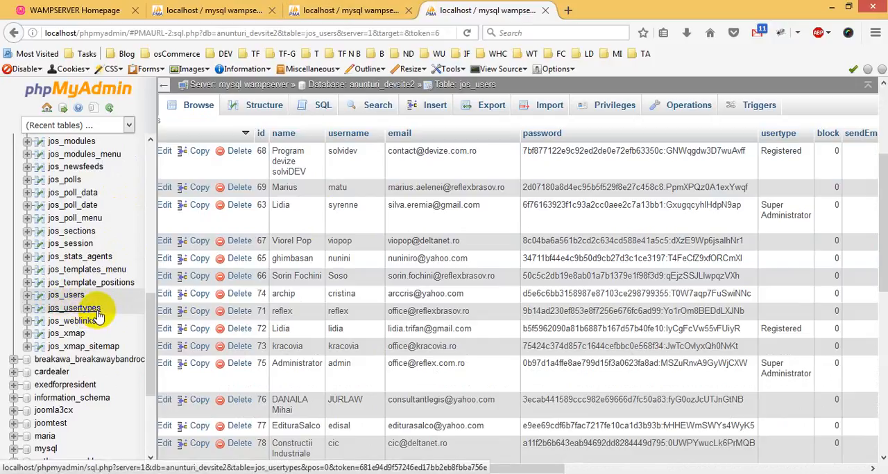
click(98, 311)
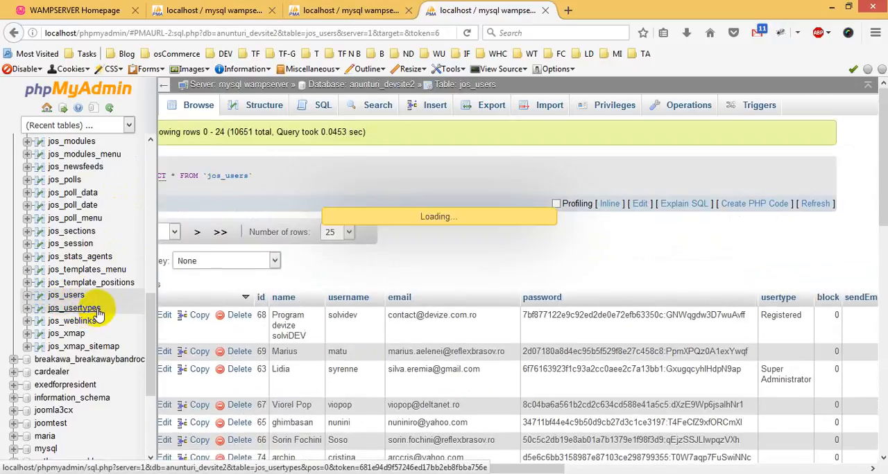
click(66, 296)
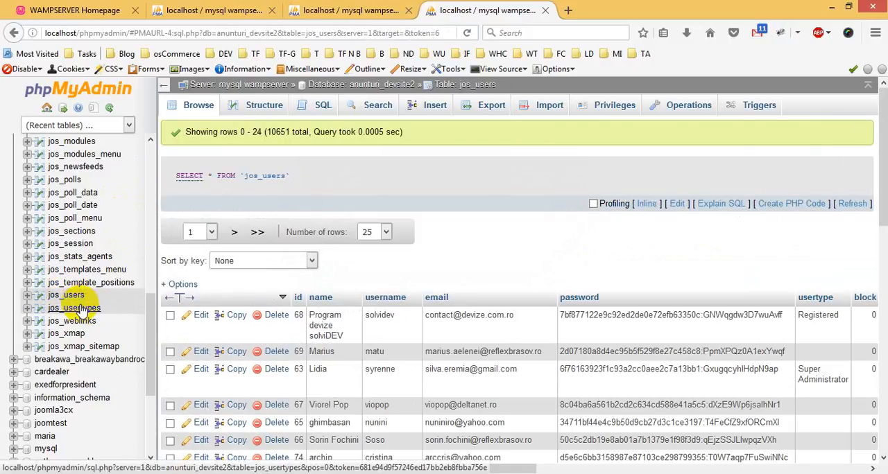
click(310, 7)
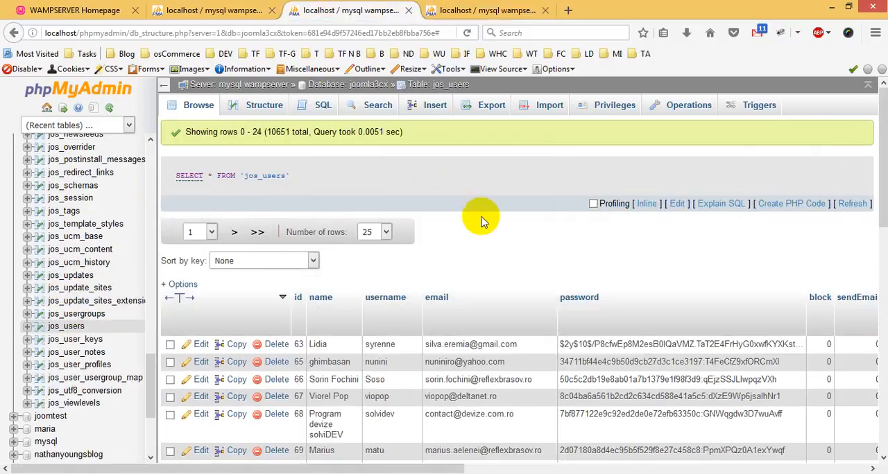
click(490, 7)
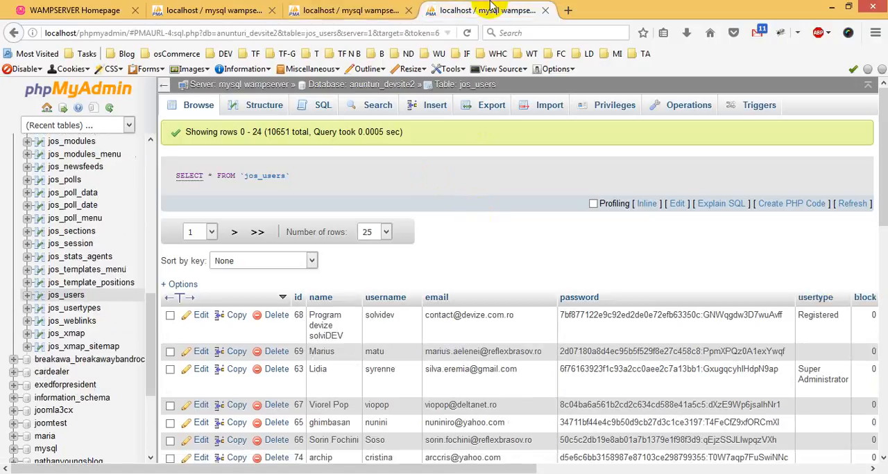
Compare the jos_usertypes table in anunturi_devsite2 with the jos_usergroups table in joomla3cx.
click(78, 308)
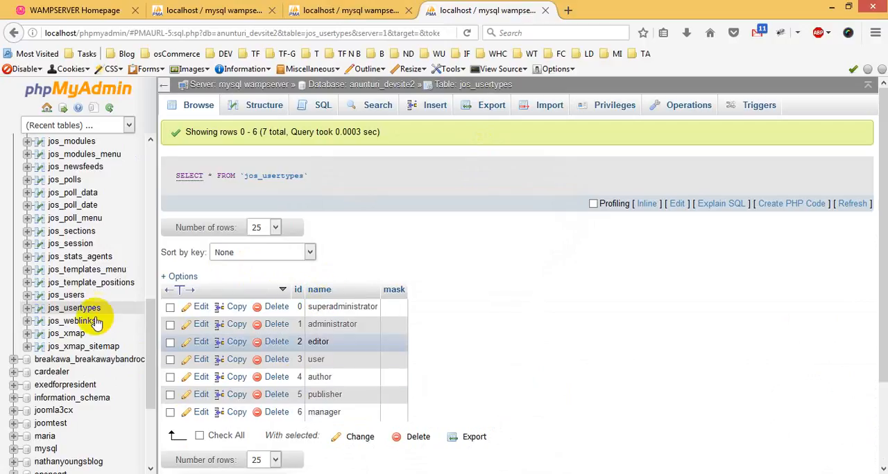
click(354, 9)
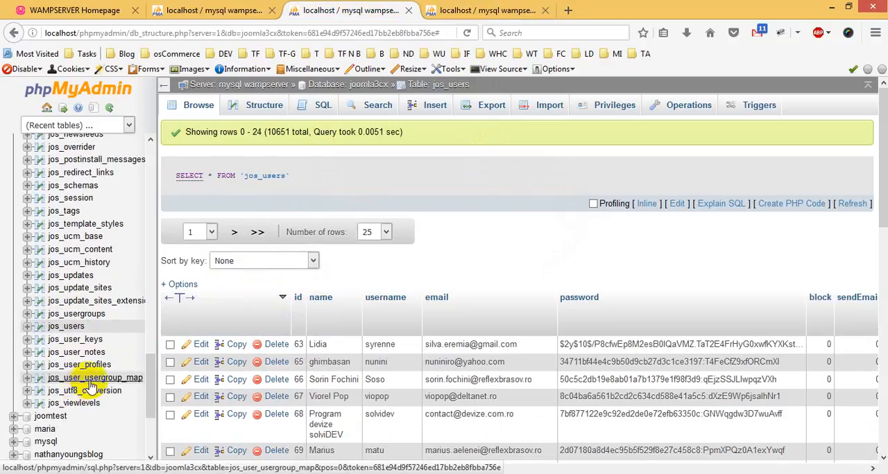
click(84, 316)
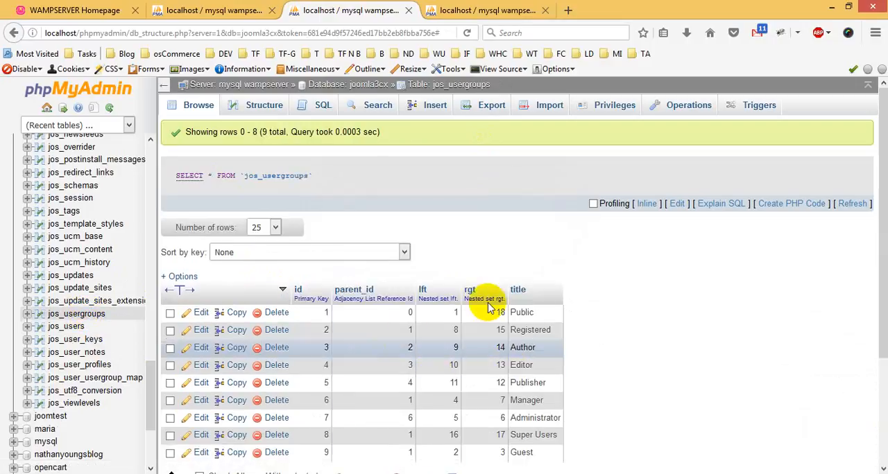
scroll(327, 277, down, 2)
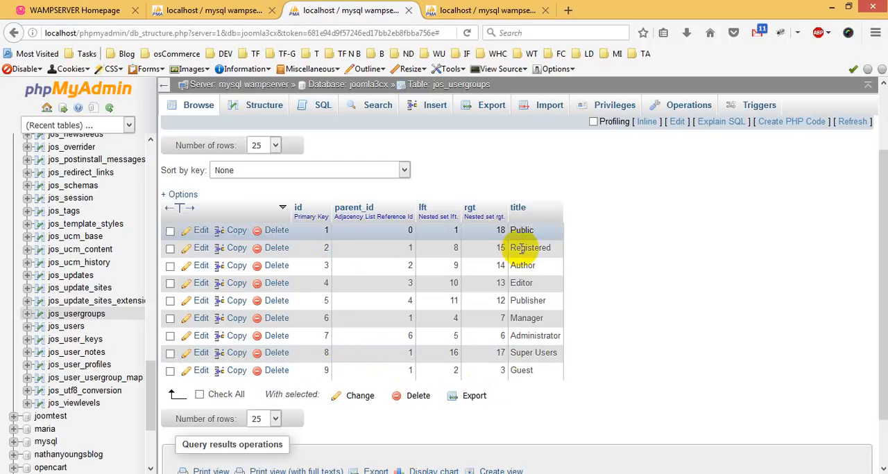
Compare the user ids in anunturi_devsite2's jos_users table with the user and group ids in joomla3cx's jos_user_usergroup_map table.
click(485, 10)
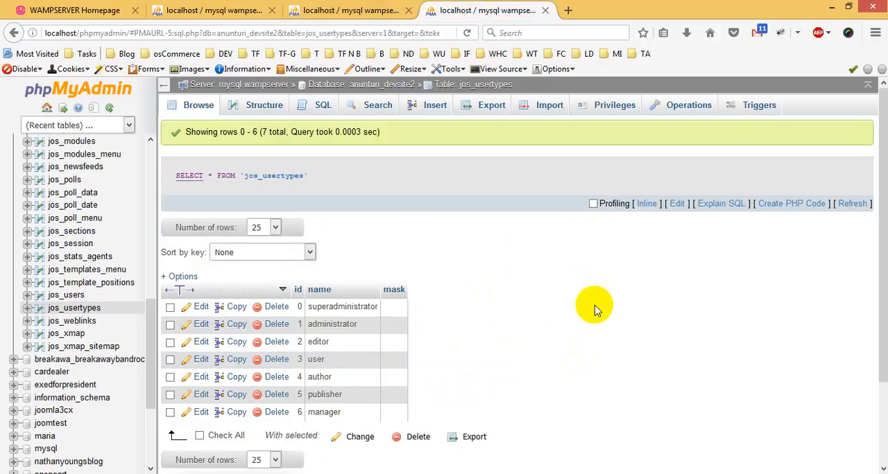
click(69, 297)
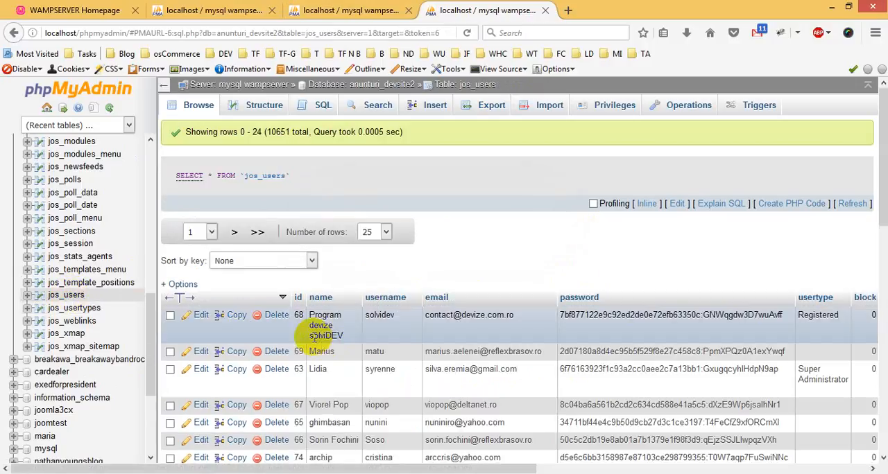
scroll(340, 340, down, 2)
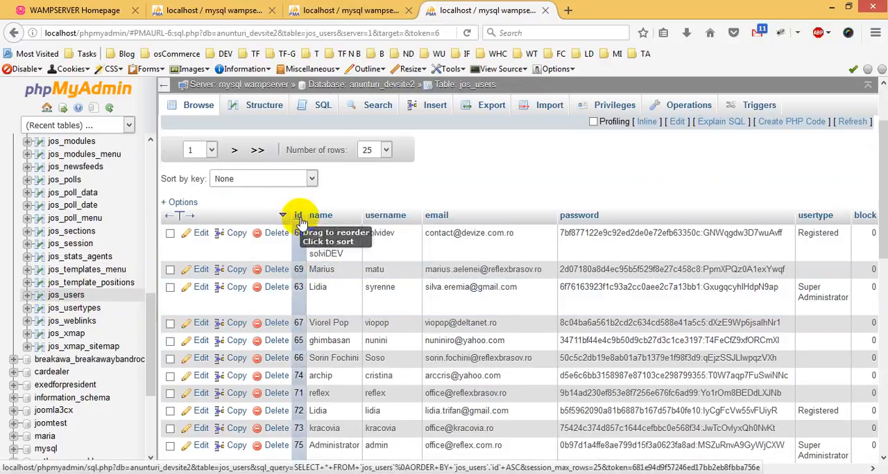
click(359, 12)
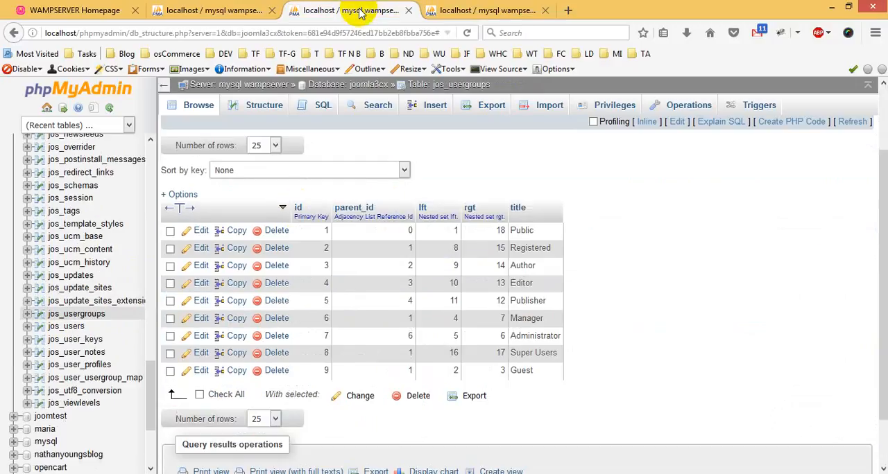
click(101, 379)
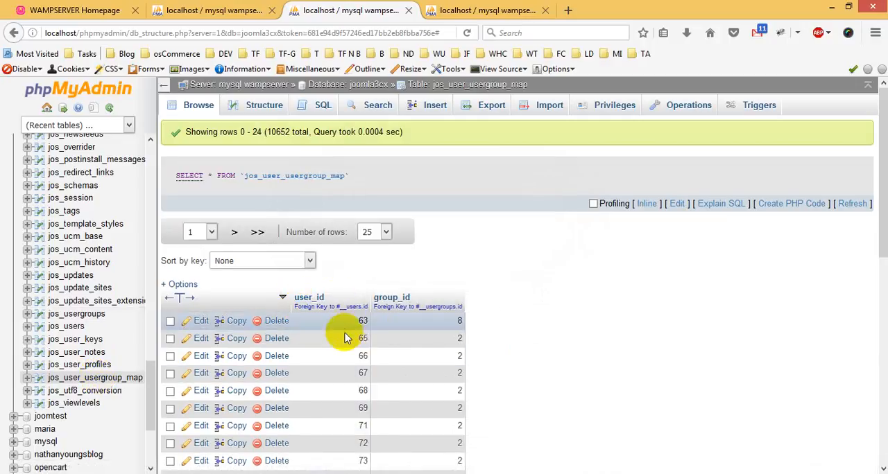
click(474, 5)
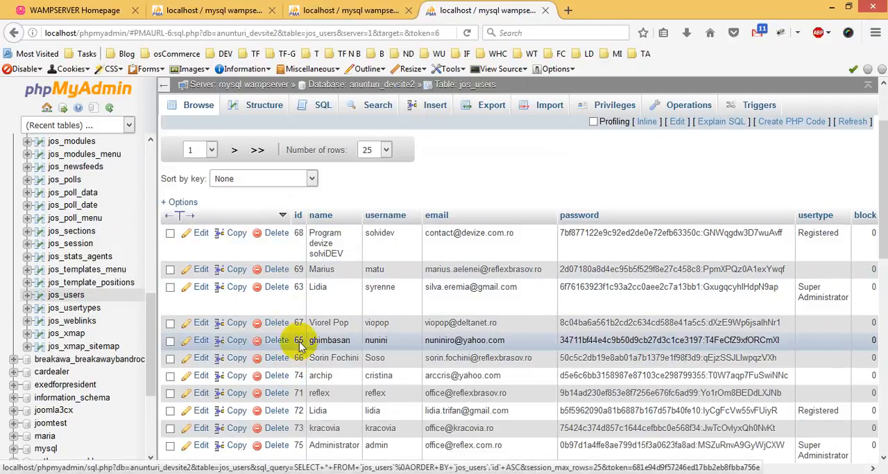
click(352, 8)
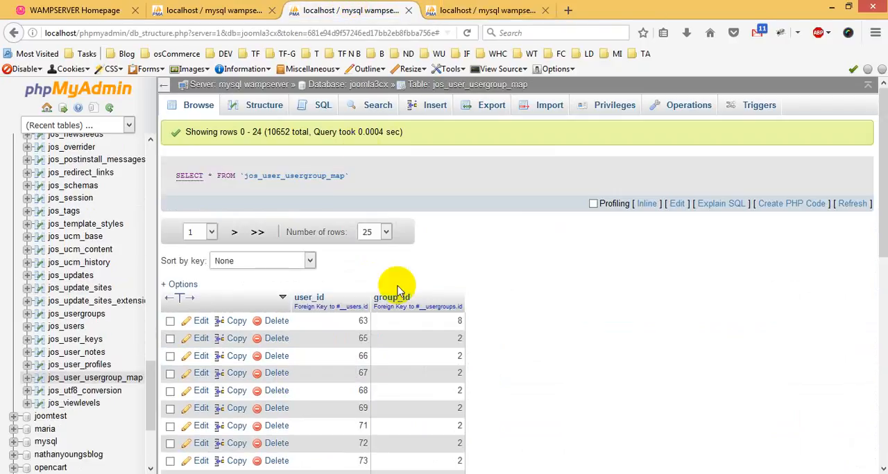
Check the usertype and gid columns of jos_users in anunturi_devsite2, and open the SQL query editor for that table.
click(447, 8)
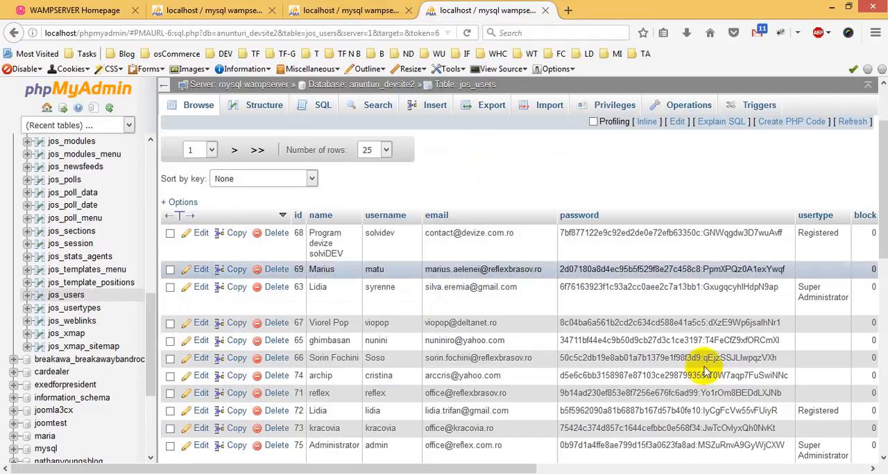
drag(505, 468, 759, 468)
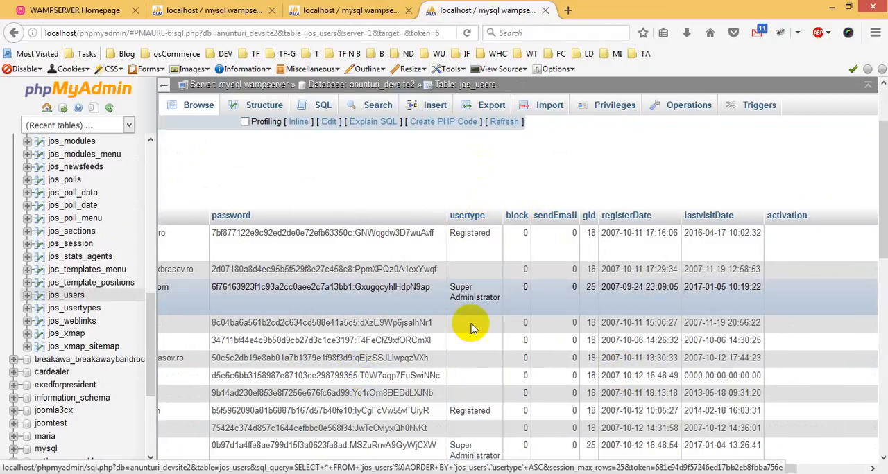
drag(650, 465, 408, 464)
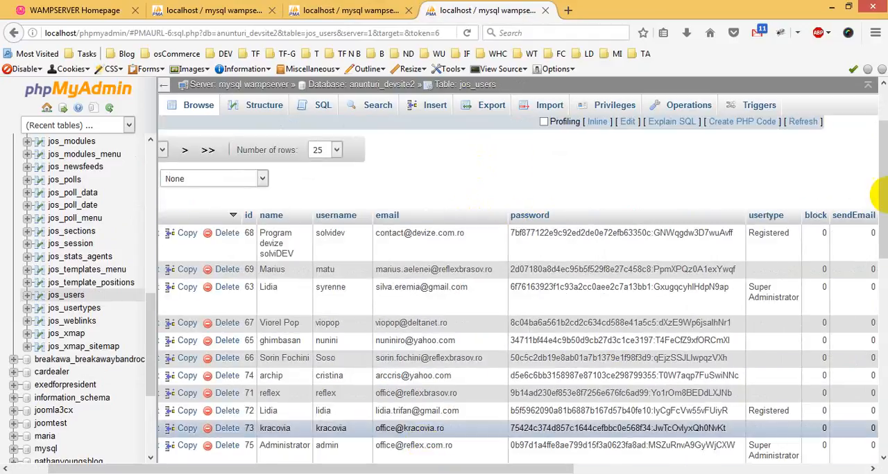
scroll(699, 199, up, 2)
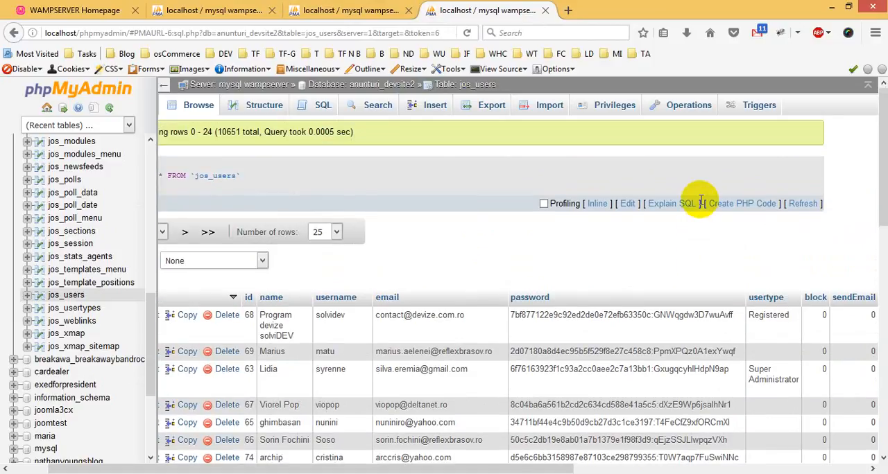
click(322, 107)
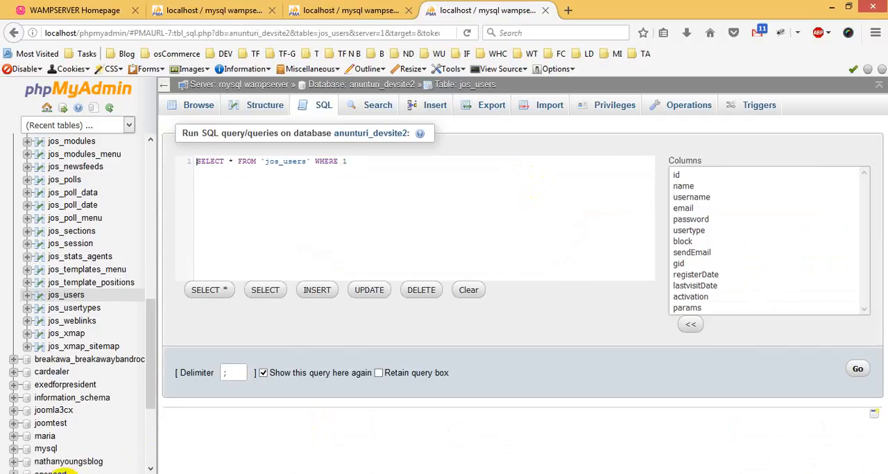
Switch to File Explorer and delete all jos_adsmanager and jos_users SQL files from the Downloads folder.
click(65, 473)
click(43, 174)
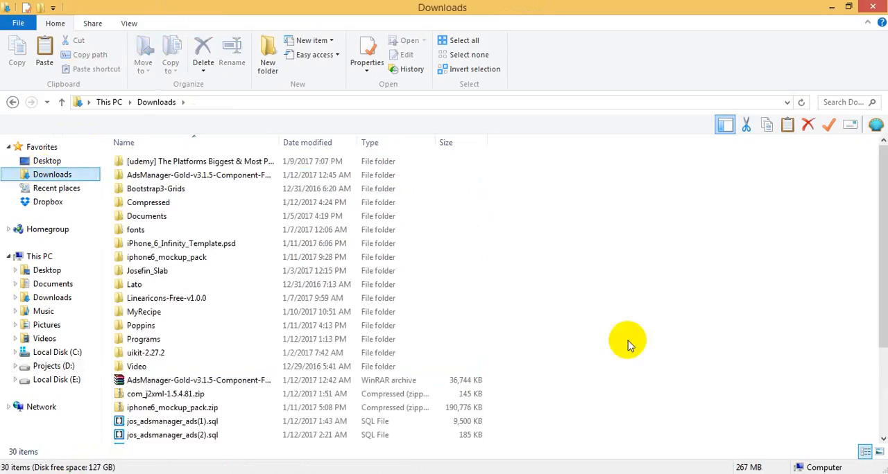
drag(344, 429, 299, 382)
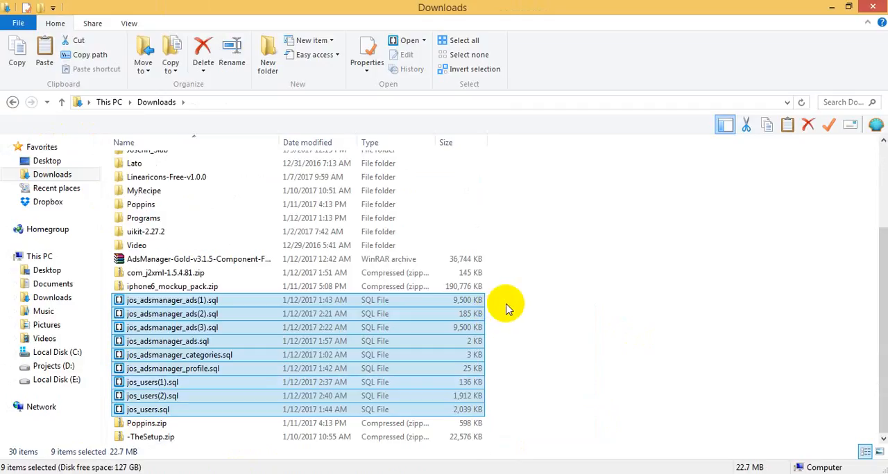
key(Delete)
Switch back to phpMyAdmin in the browser and insert the id and usertype columns into the jos_users query.
mouse_move(337, 471)
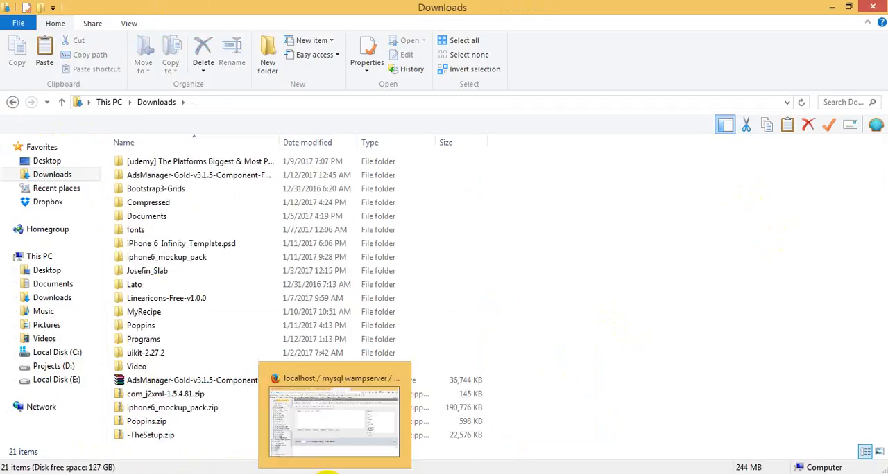
click(307, 462)
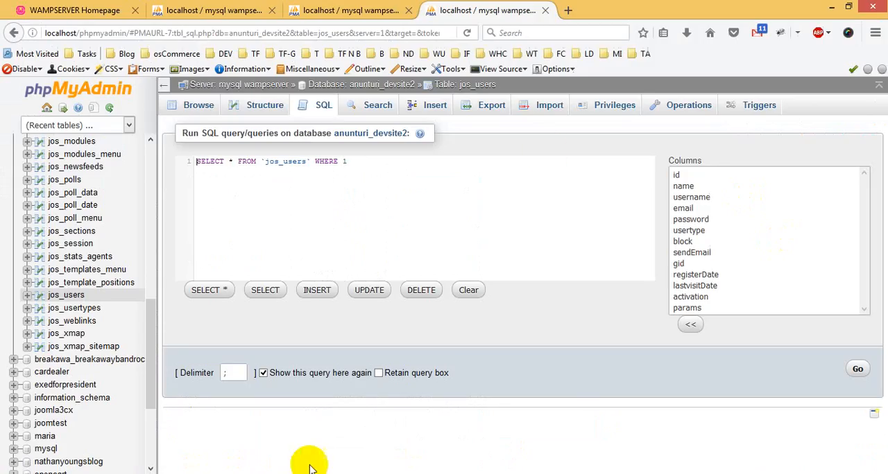
click(674, 175)
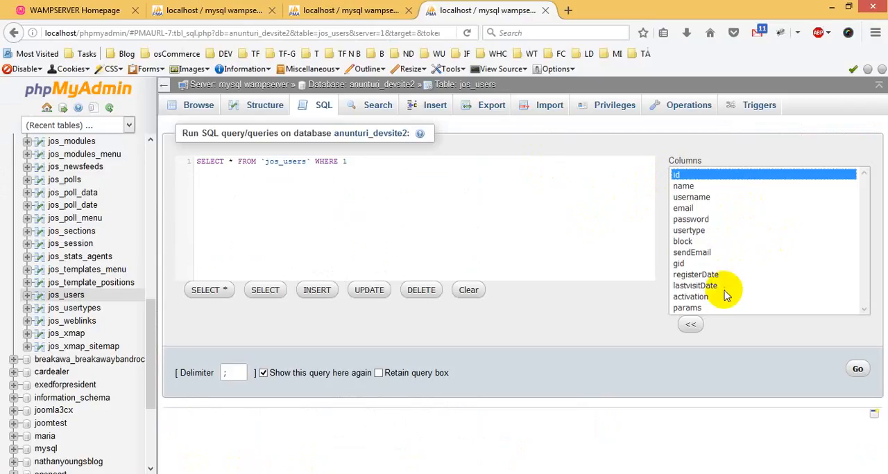
ctrl+click(703, 231)
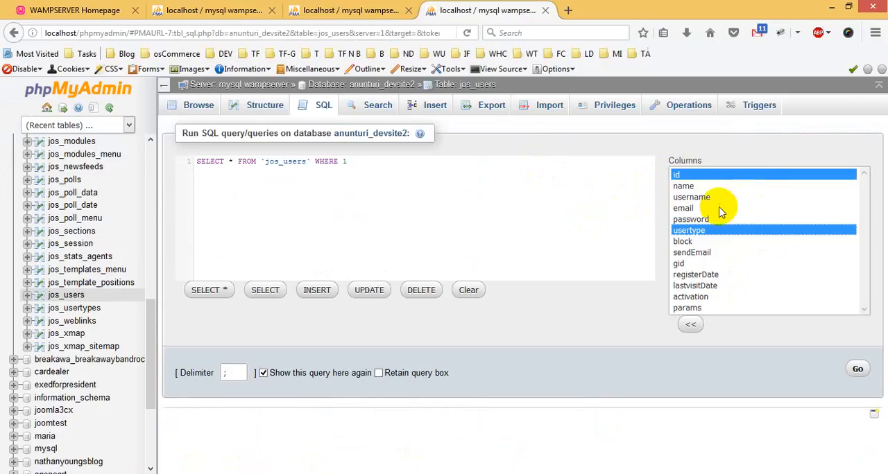
click(688, 325)
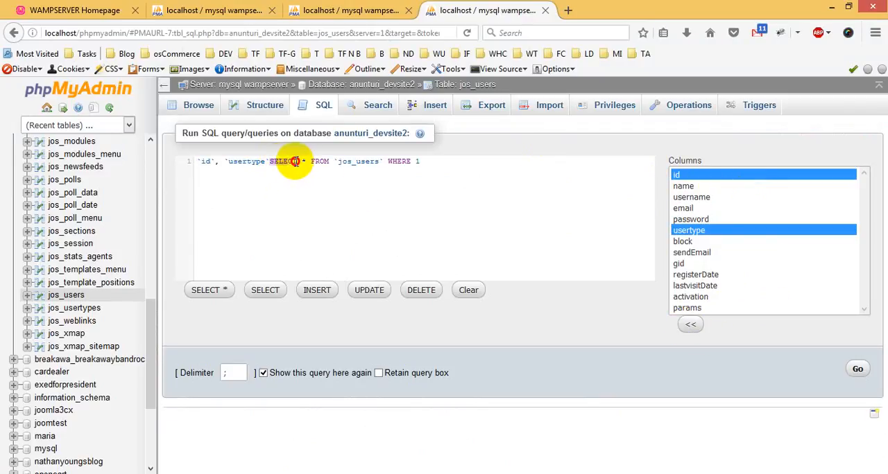
Rewrite the query as SELECT `id`, `usertype` FROM `jos_users` without the WHERE clause and run it.
key(BackSpace)
click(197, 161)
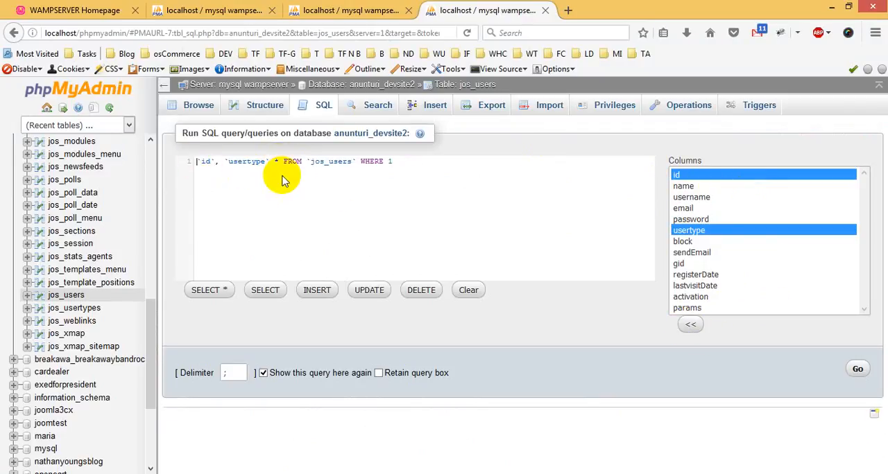
click(310, 161)
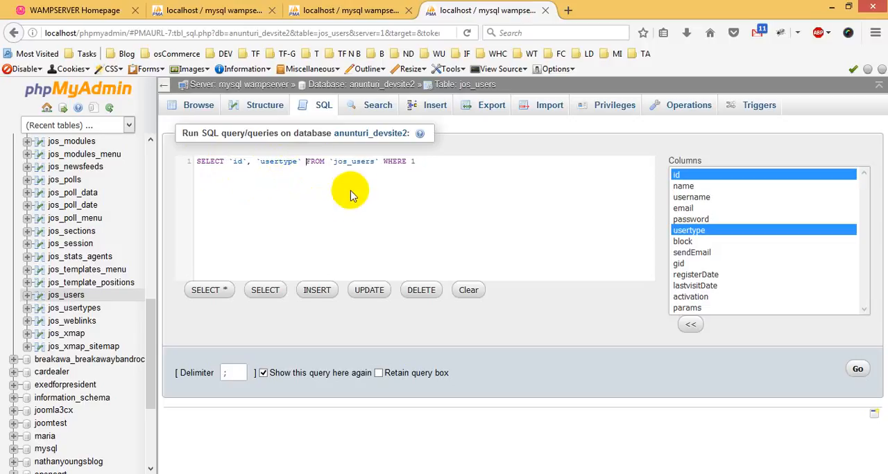
drag(379, 161, 449, 163)
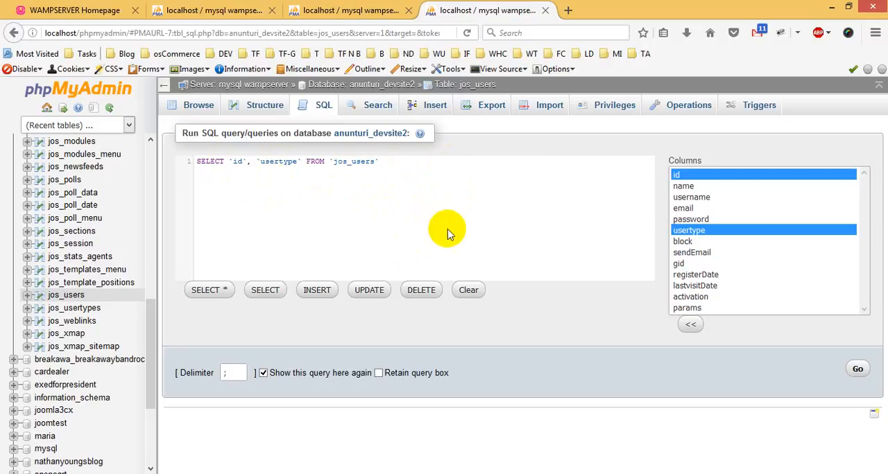
click(860, 371)
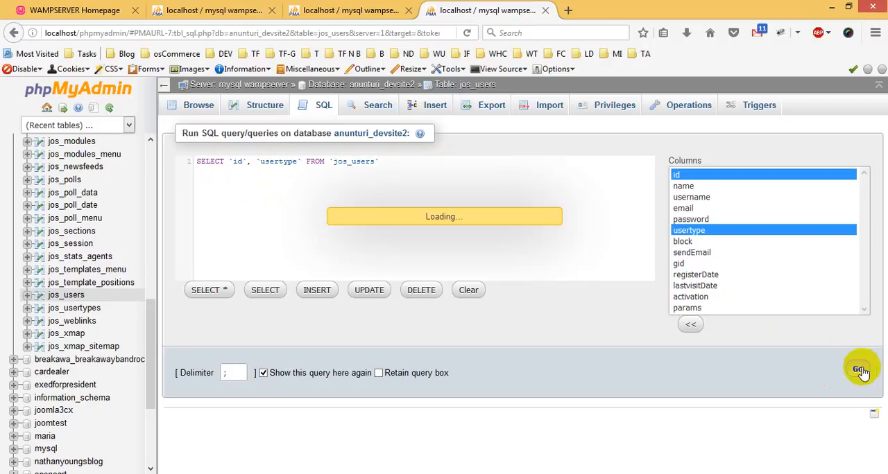
Look through the id and usertype result rows of jos_users and open the export options for them.
scroll(543, 316, down, 3)
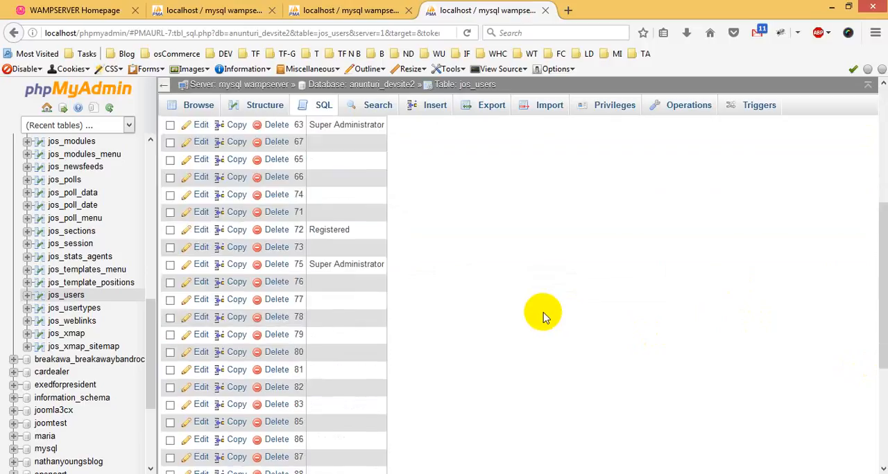
scroll(354, 269, down, 3)
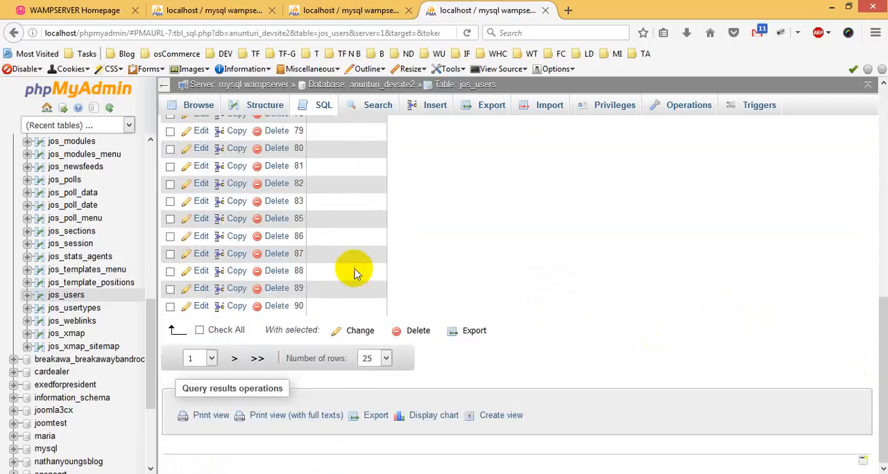
scroll(353, 272, up, 6)
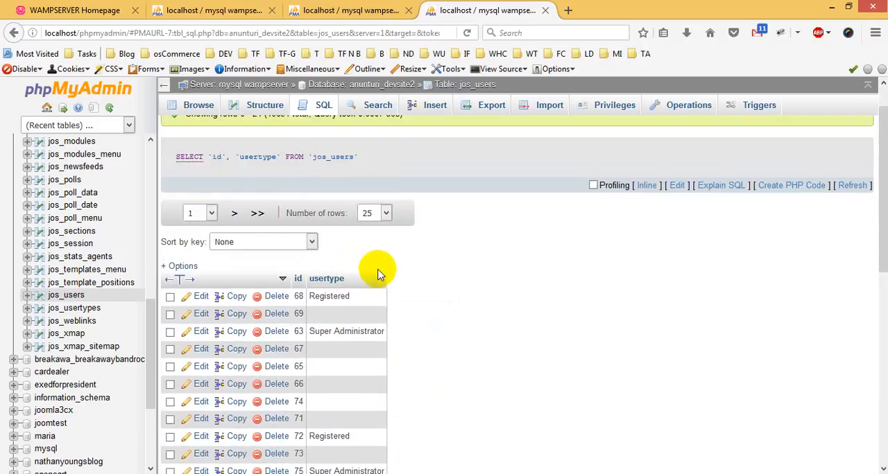
scroll(357, 276, down, 4)
scroll(396, 240, down, 1)
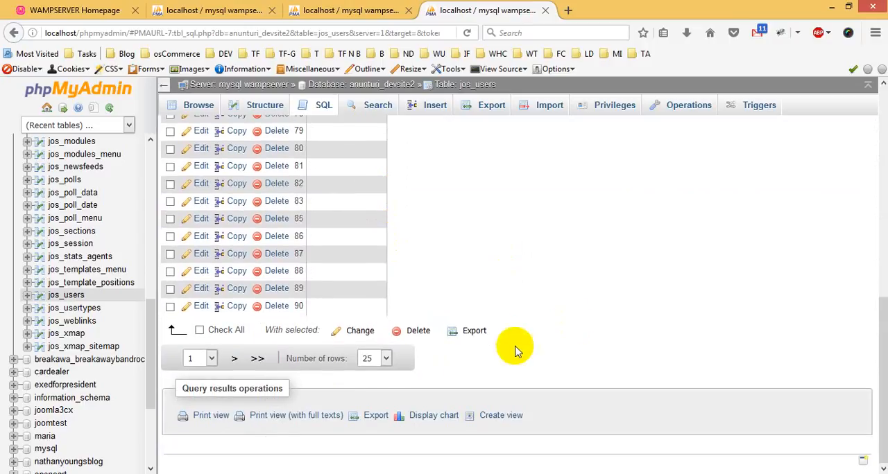
click(474, 332)
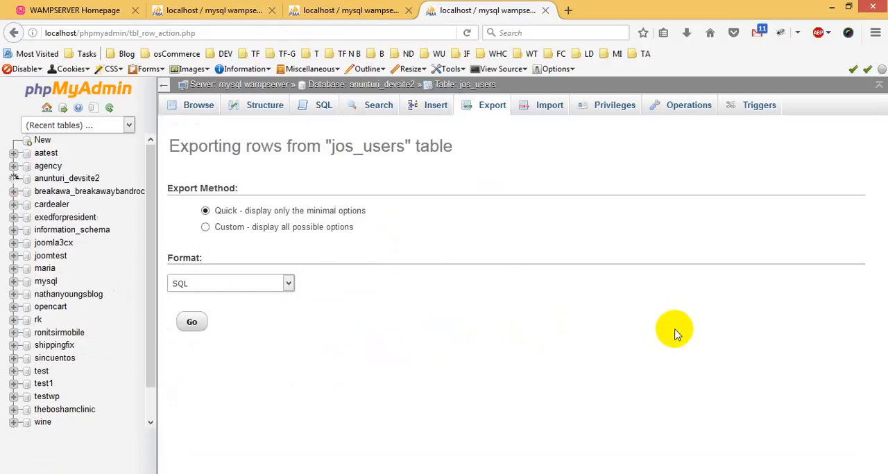
Export the jos_users rows in SQL format with the custom method, data only, and save the file as jos_users.sql.
click(278, 228)
scroll(504, 258, down, 3)
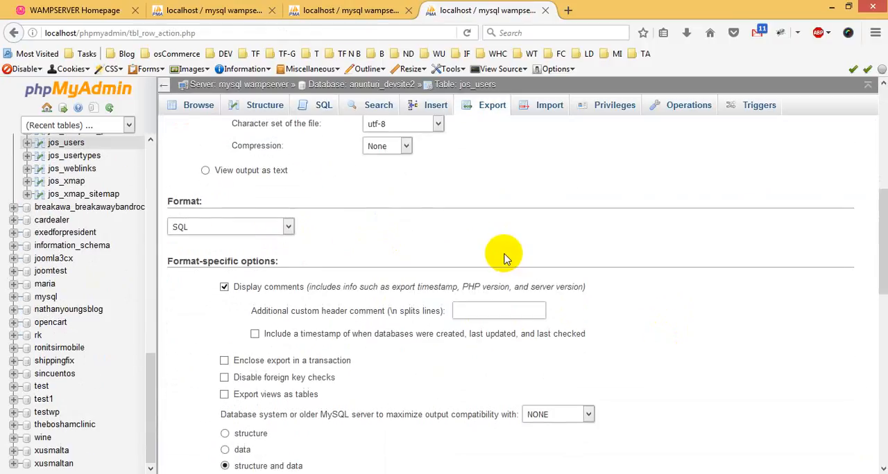
scroll(504, 258, down, 3)
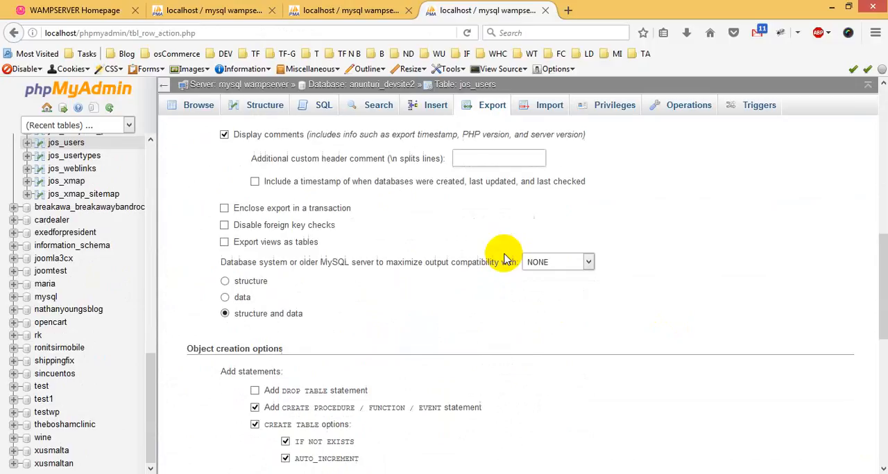
click(224, 297)
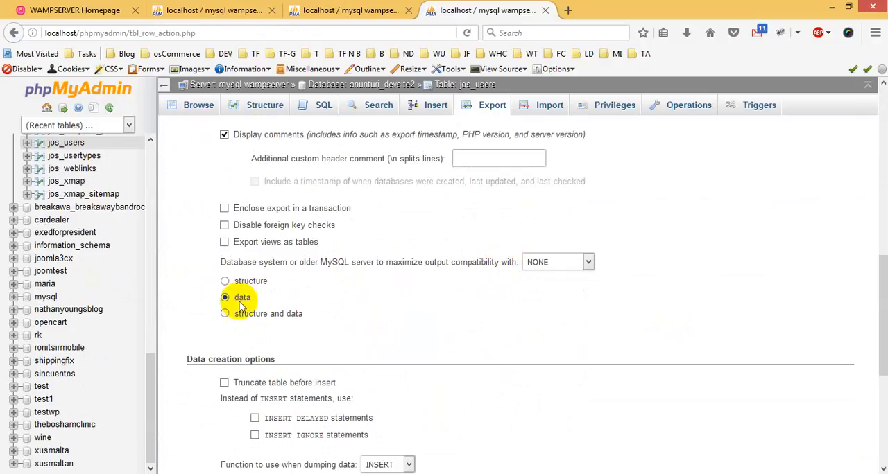
scroll(483, 297, down, 3)
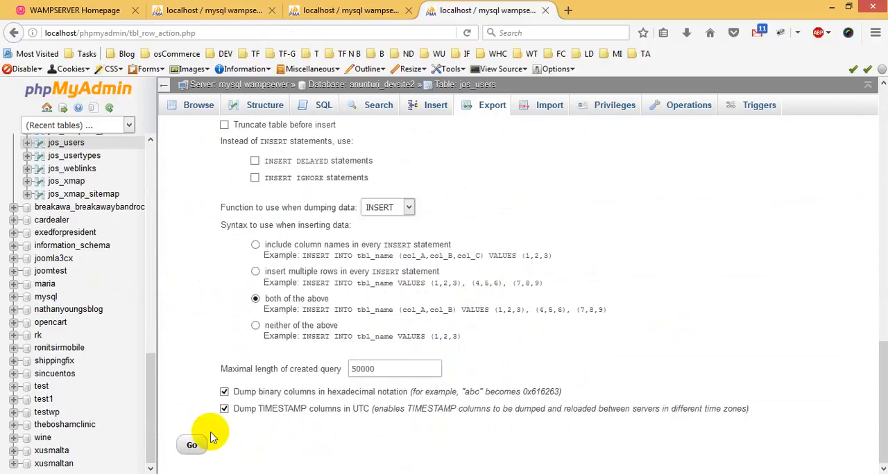
click(192, 445)
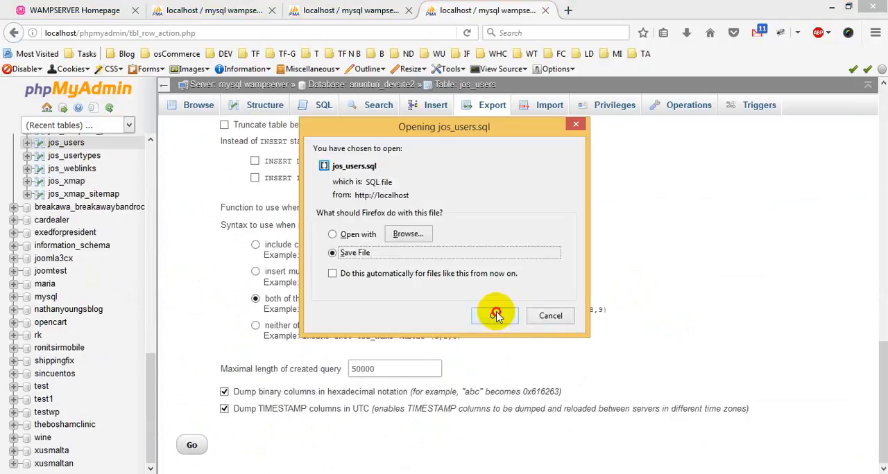
click(494, 316)
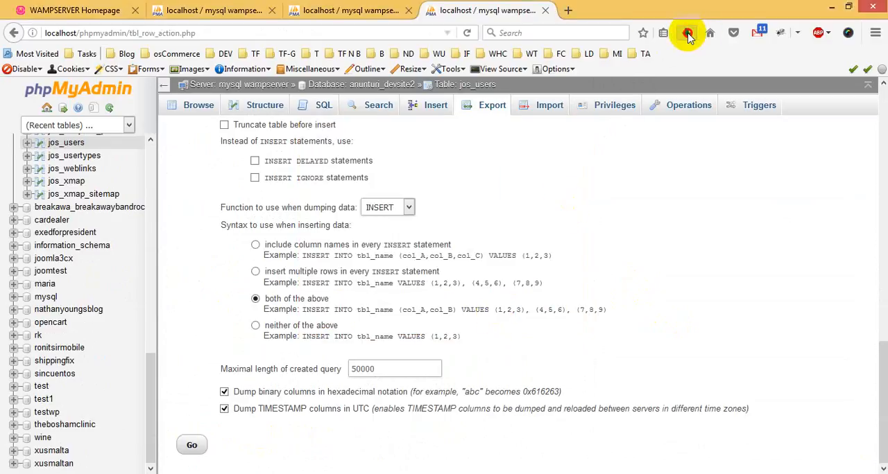
Locate the downloaded jos_users.sql in the Downloads folder and open it in Notepad++.
click(687, 34)
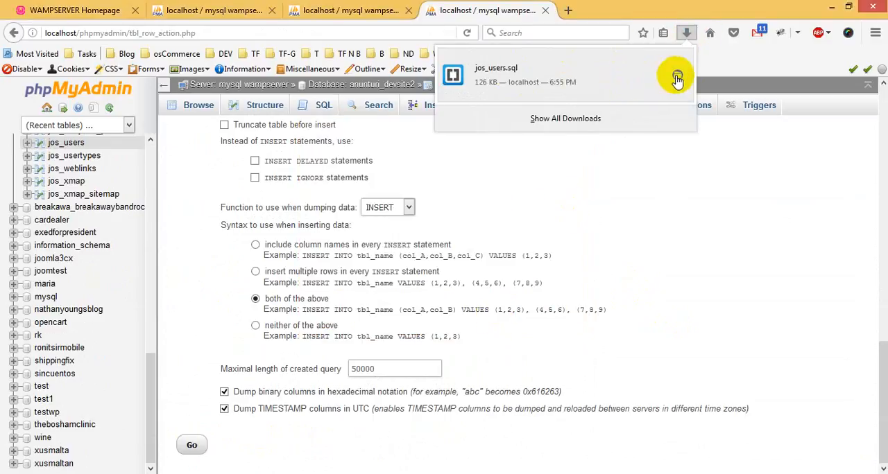
click(677, 77)
double_click(373, 67)
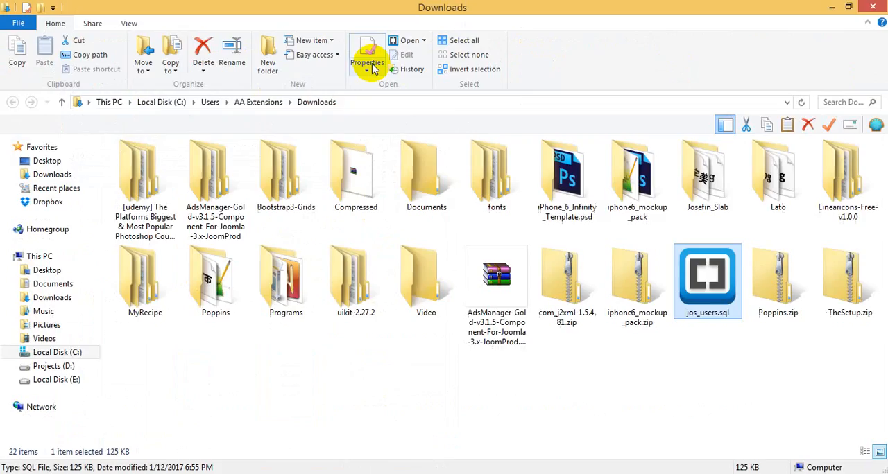
right_click(702, 291)
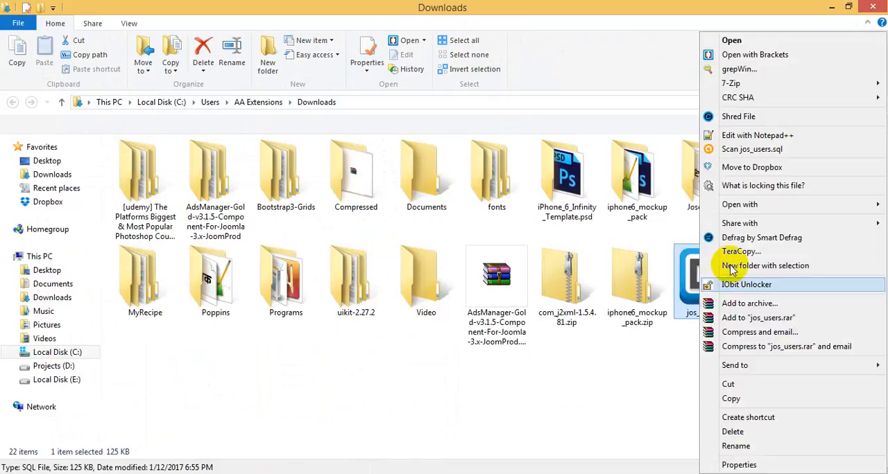
click(741, 142)
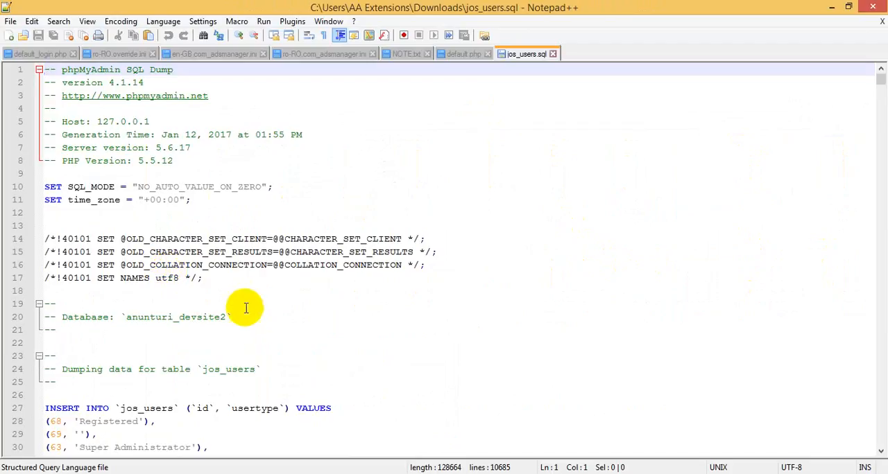
Delete the dump header comments and SET statements above the INSERT INTO `jos_users` statement.
drag(110, 382, 21, 38)
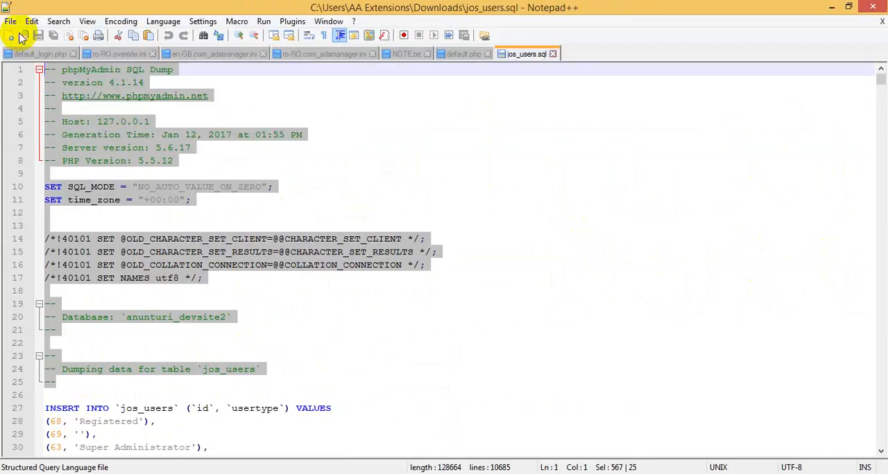
key(Delete)
key(Delete)
key(Delete)
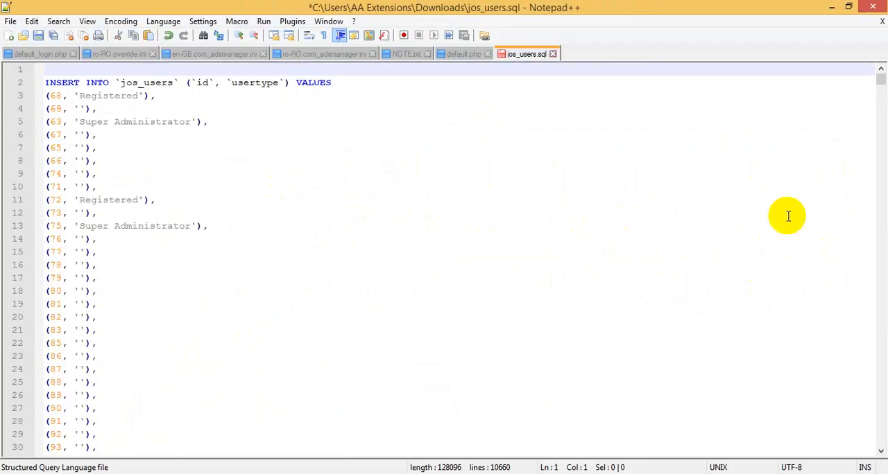
Delete the three SET statements after the last row at the end of jos_users.sql and save the file.
drag(877, 87, 878, 448)
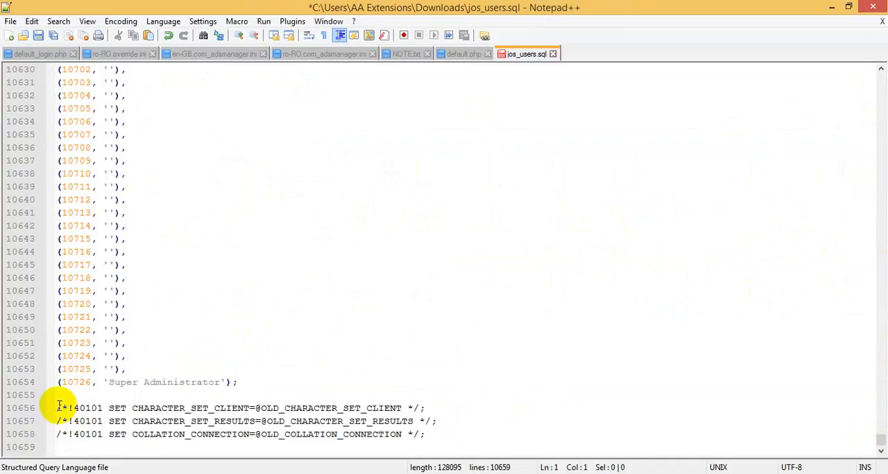
drag(58, 408, 541, 432)
key(Delete)
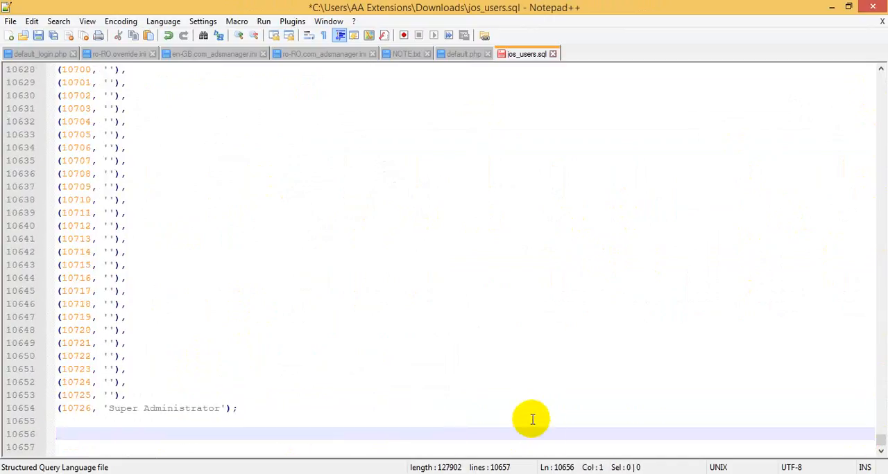
drag(880, 434, 828, 83)
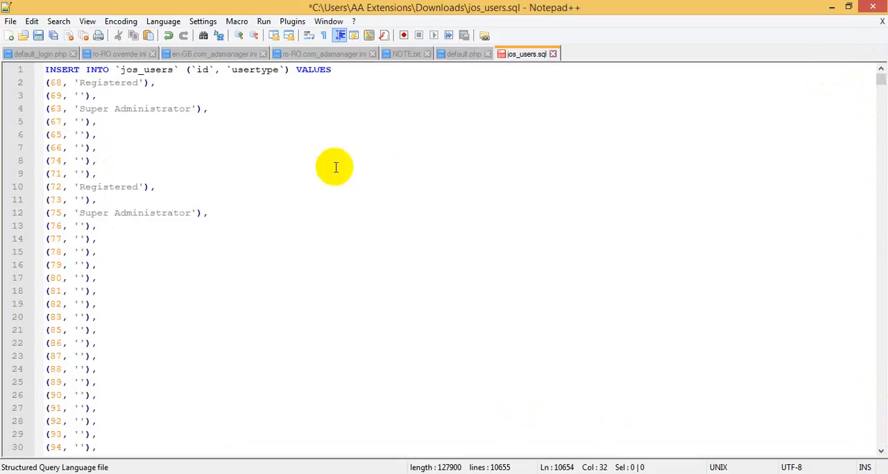
key(ctrl+s)
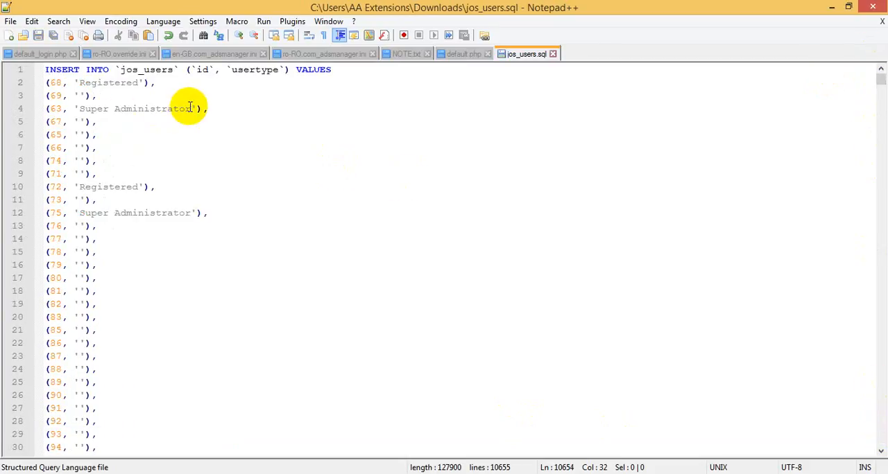
Select the Super Administrator text on line 4, and switch to phpMyAdmin to copy the Super Users id from joomla3cx's jos_usergroups table.
drag(190, 109, 79, 109)
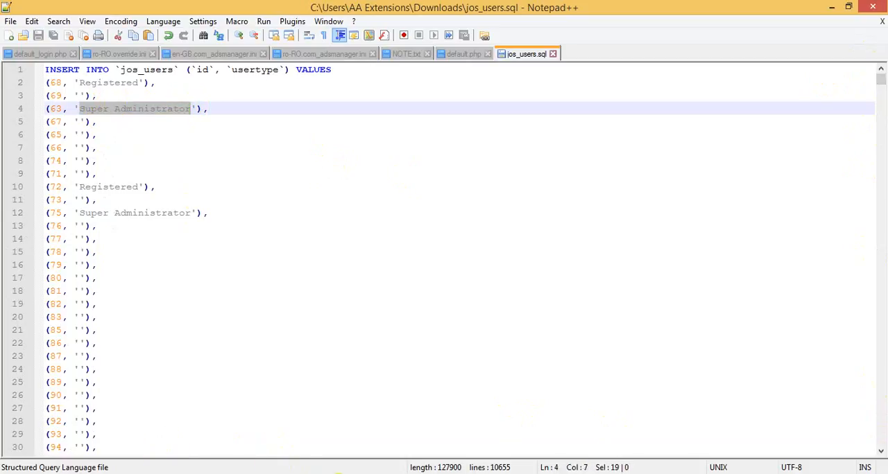
key(alt+Tab)
click(197, 8)
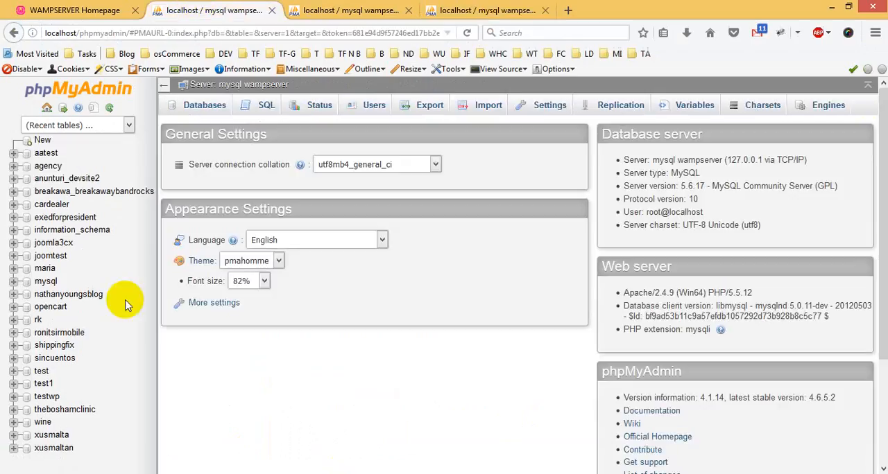
click(361, 10)
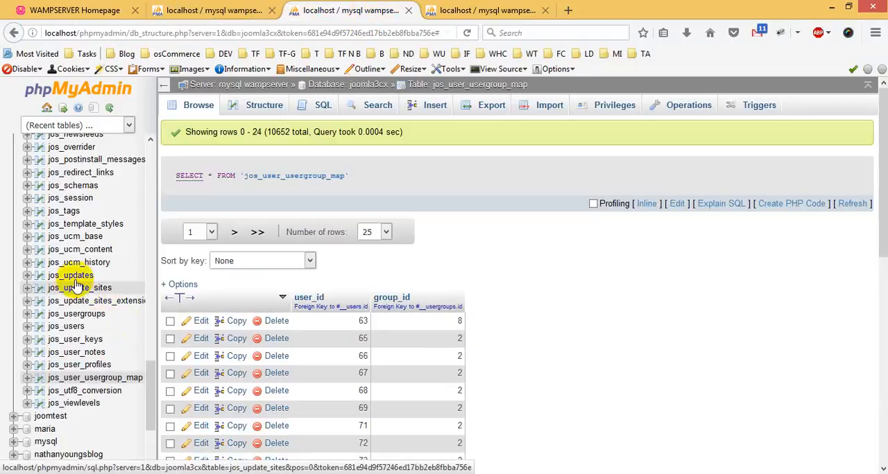
click(80, 317)
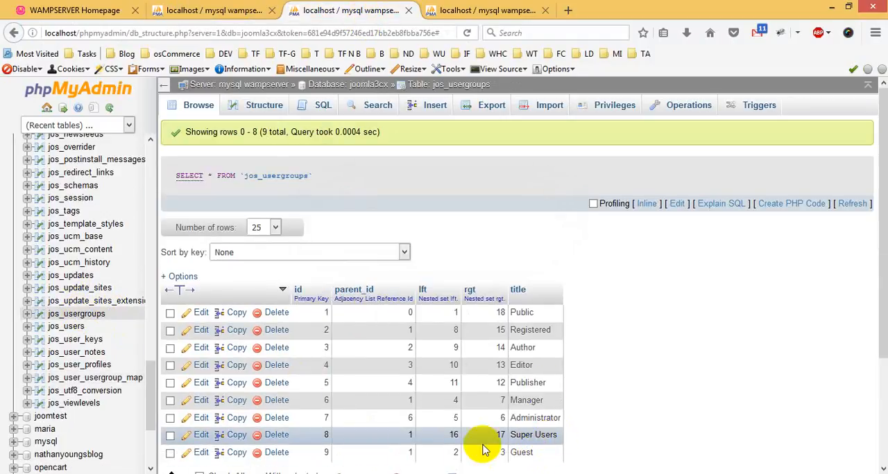
right_click(326, 435)
click(356, 329)
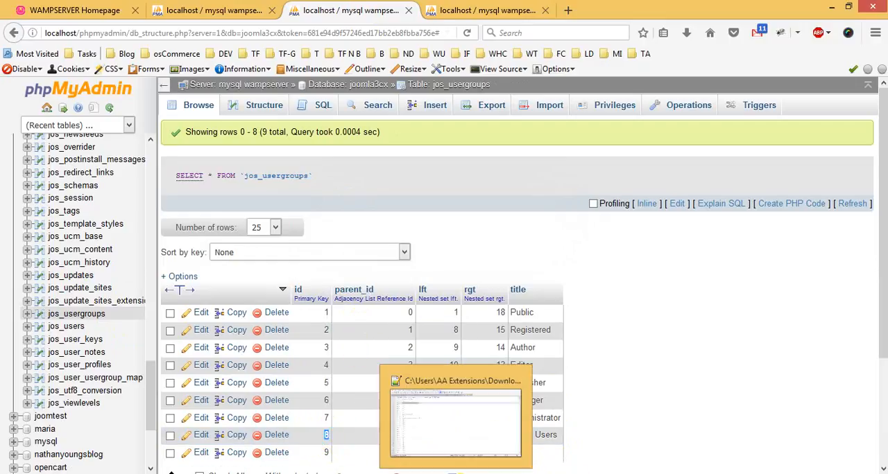
Switch back to Notepad++ and replace all occurrences of Super Administrator with 8 in jos_users.sql.
click(478, 473)
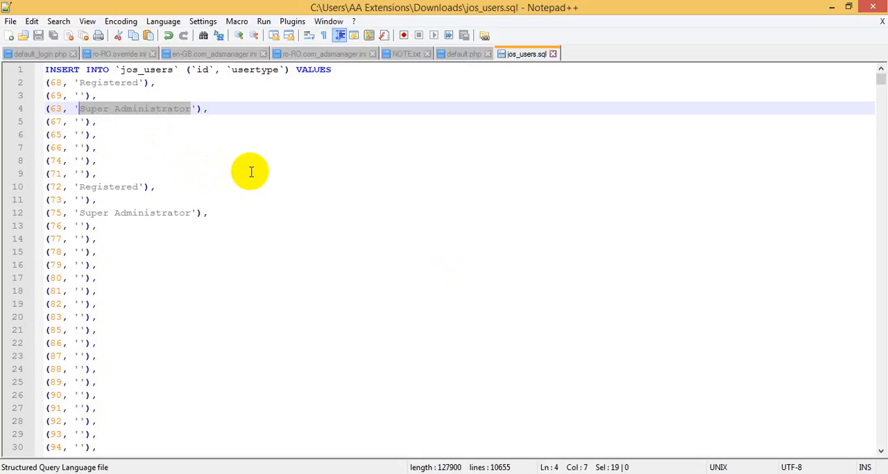
key(ctrl+f)
click(319, 162)
double_click(418, 202)
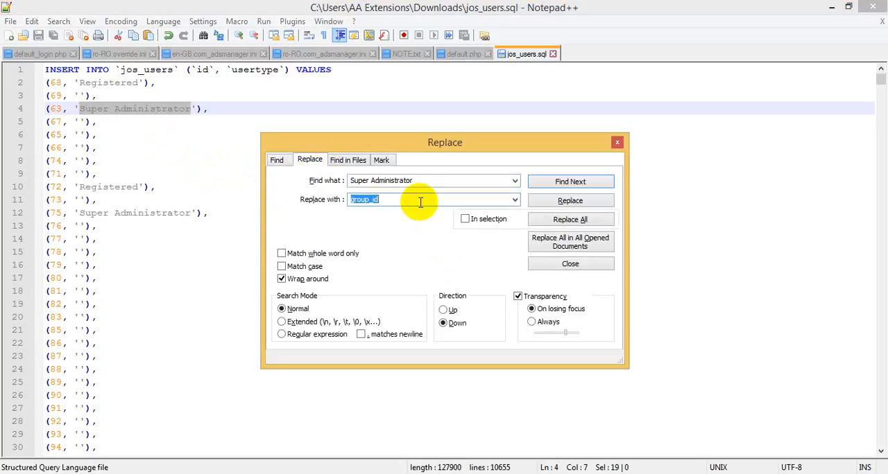
text(8)
click(565, 220)
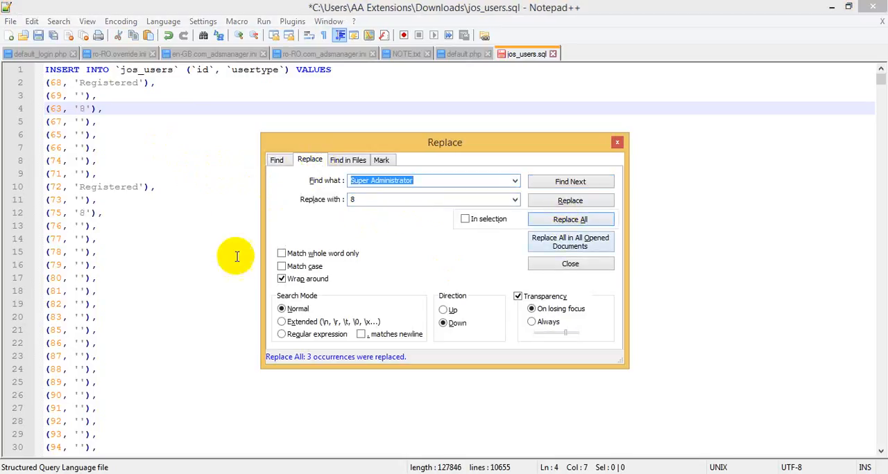
click(83, 108)
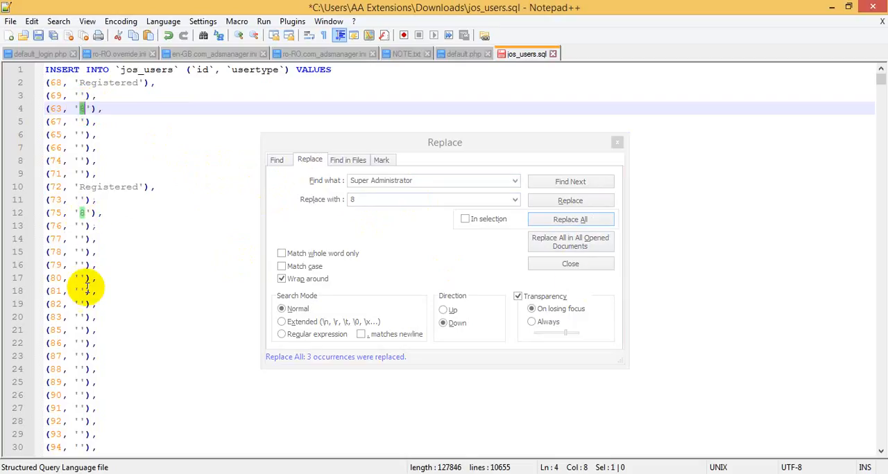
click(572, 264)
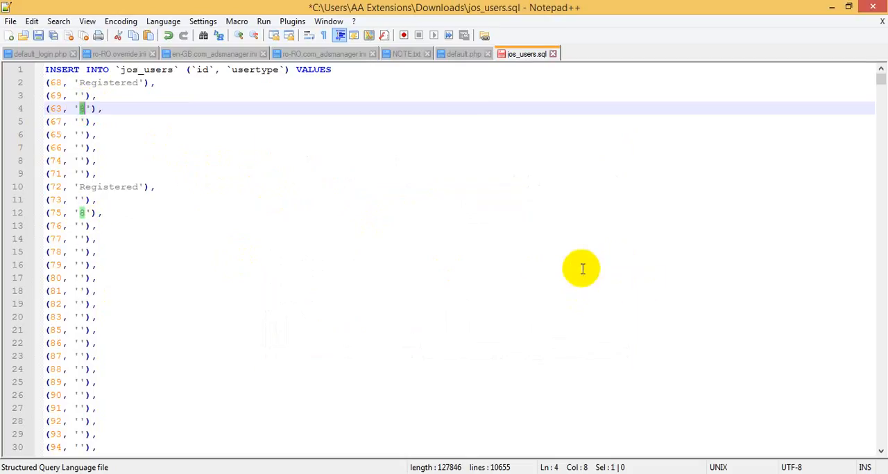
Switch to phpMyAdmin, select the Registered group's id in the jos_usergroups table, and return to jos_users.sql in Notepad++.
click(122, 83)
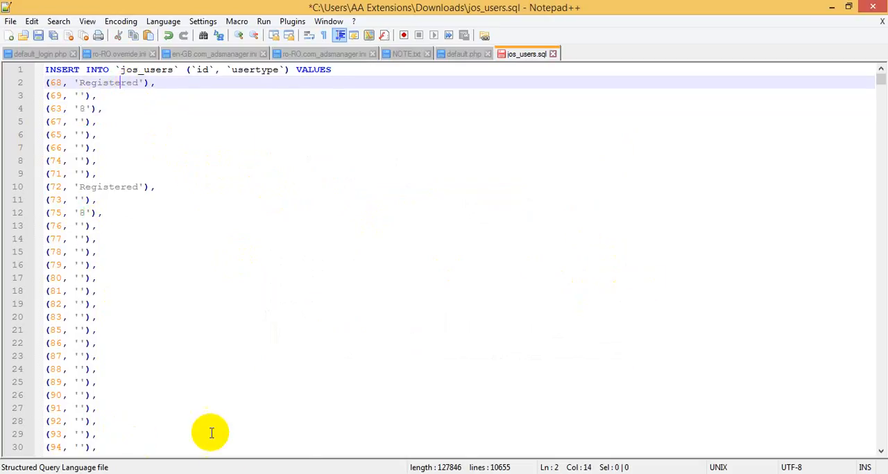
click(344, 473)
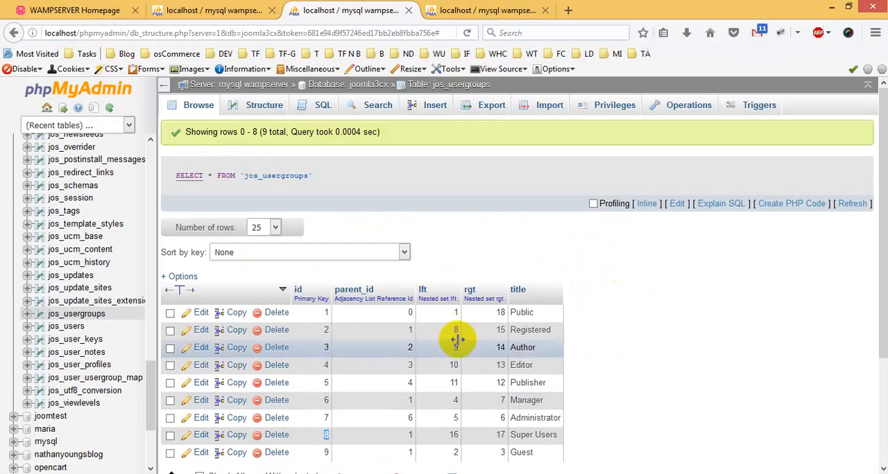
drag(325, 329, 323, 328)
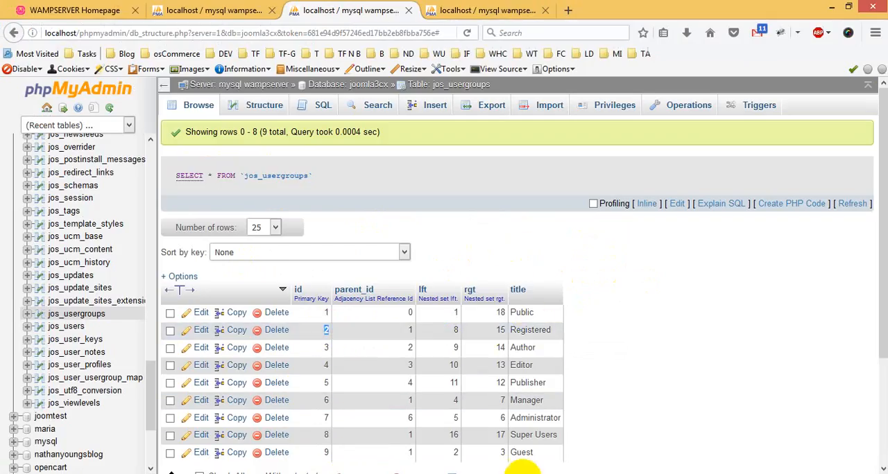
click(455, 473)
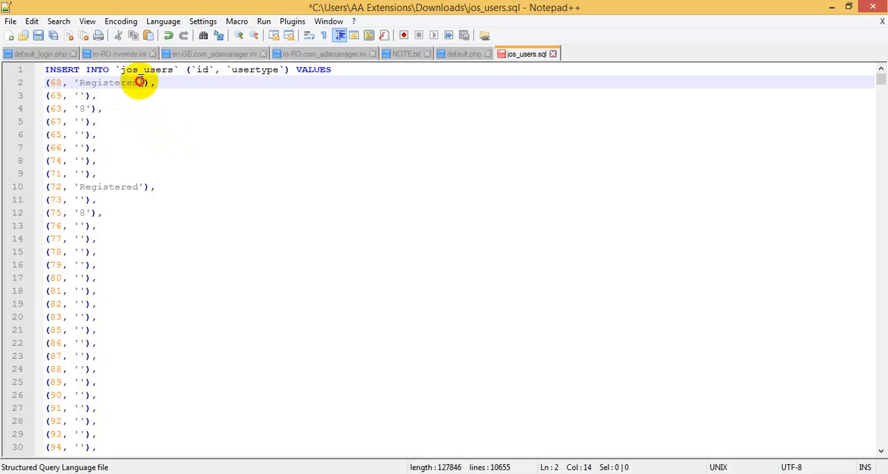
Replace all occurrences of Registered with 2 in jos_users.sql.
drag(140, 82, 78, 82)
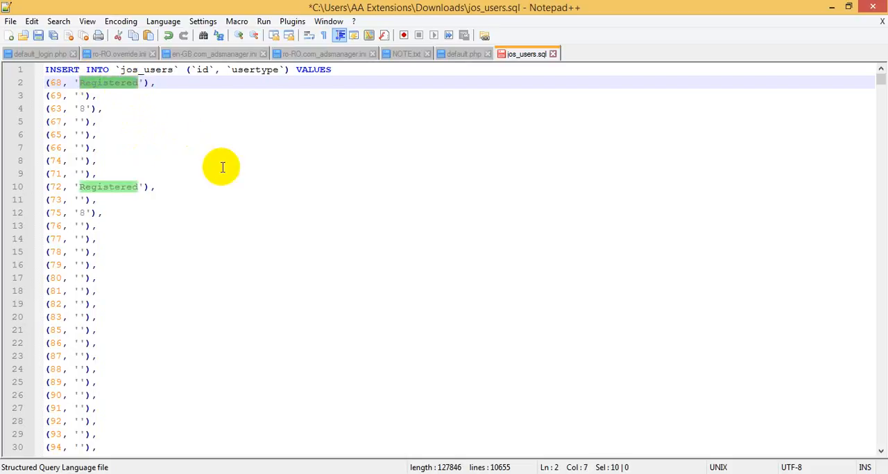
key(ctrl+f)
click(307, 160)
click(306, 199)
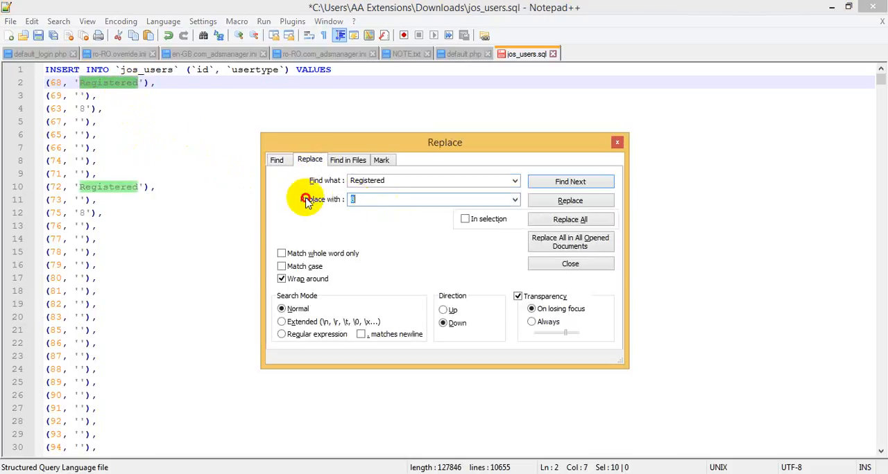
text(2)
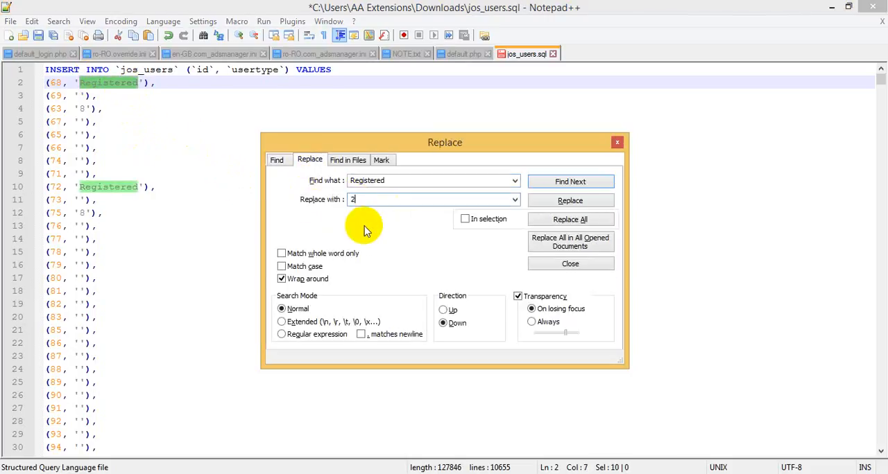
click(583, 222)
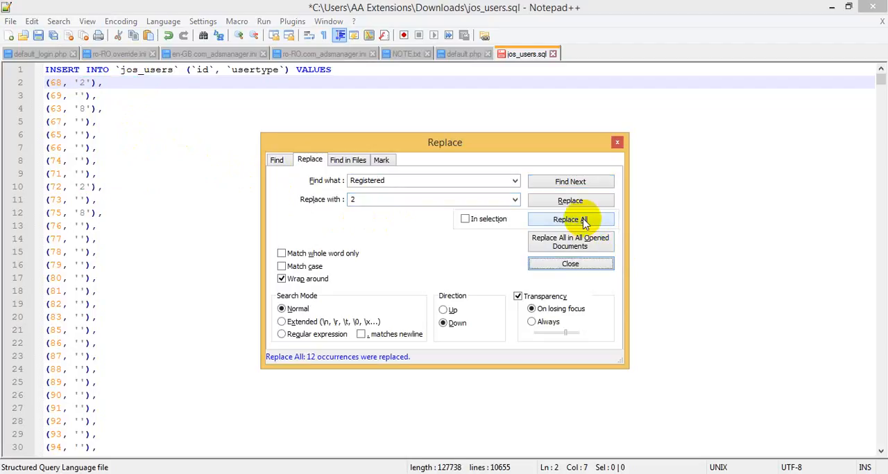
click(570, 264)
Replace every empty usertype value '' with '2' throughout jos_users.sql.
scroll(345, 218, down, 11)
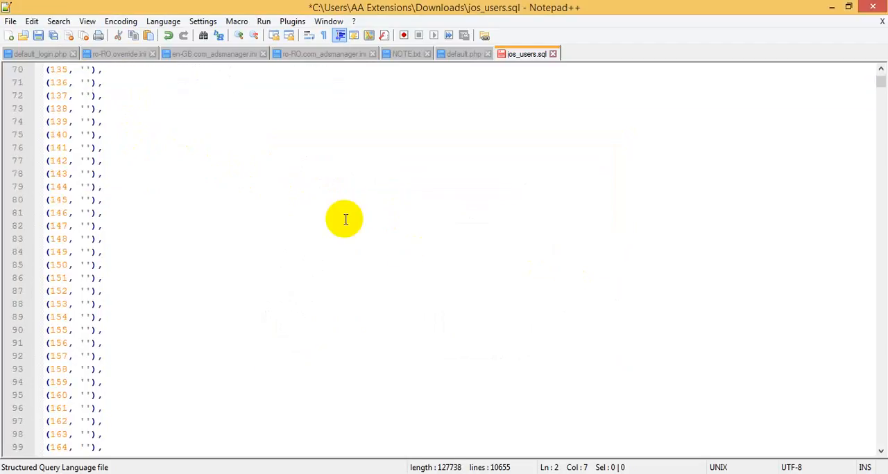
drag(875, 84, 880, 65)
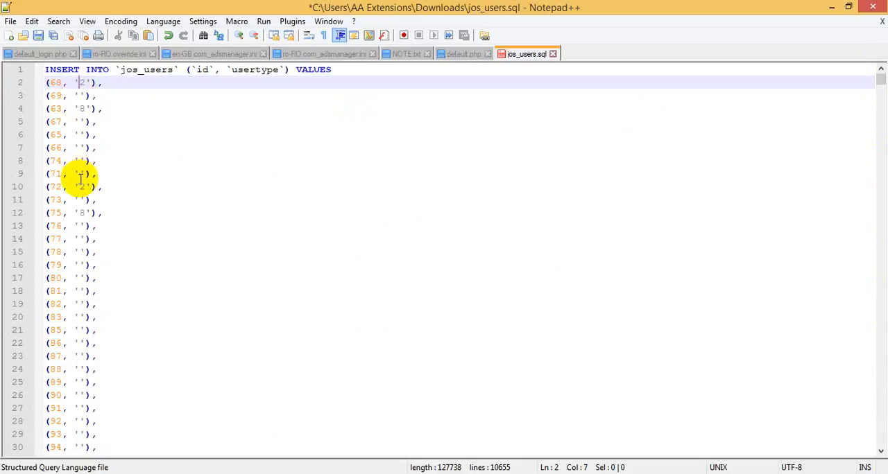
drag(85, 95, 78, 94)
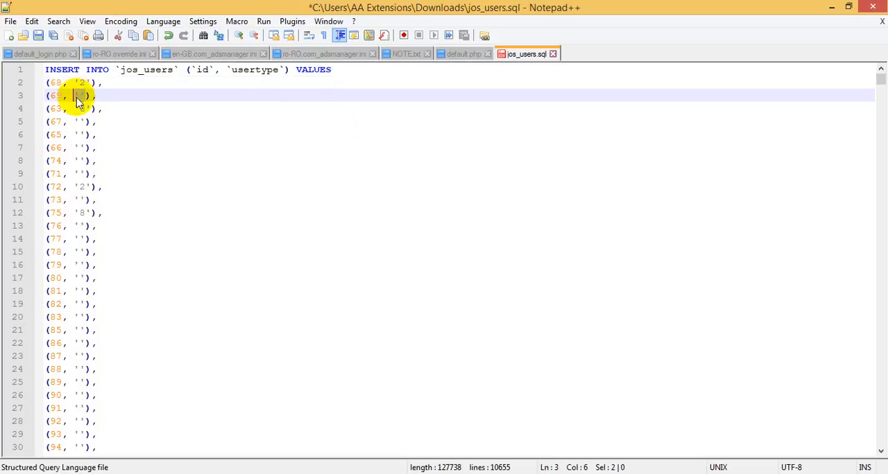
key(ctrl+f)
click(310, 160)
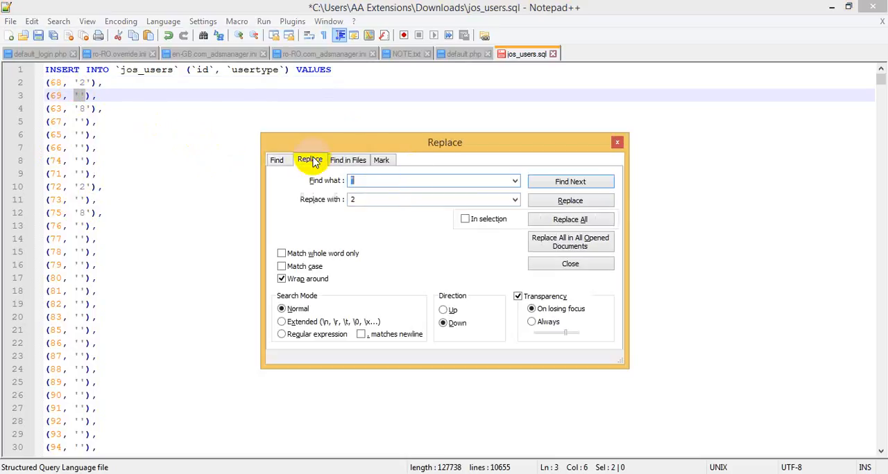
double_click(389, 200)
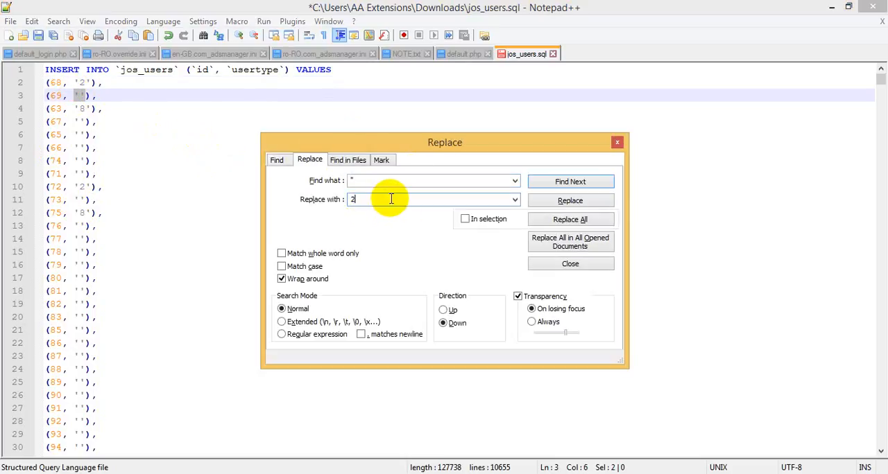
text('2)
click(350, 200)
text(')
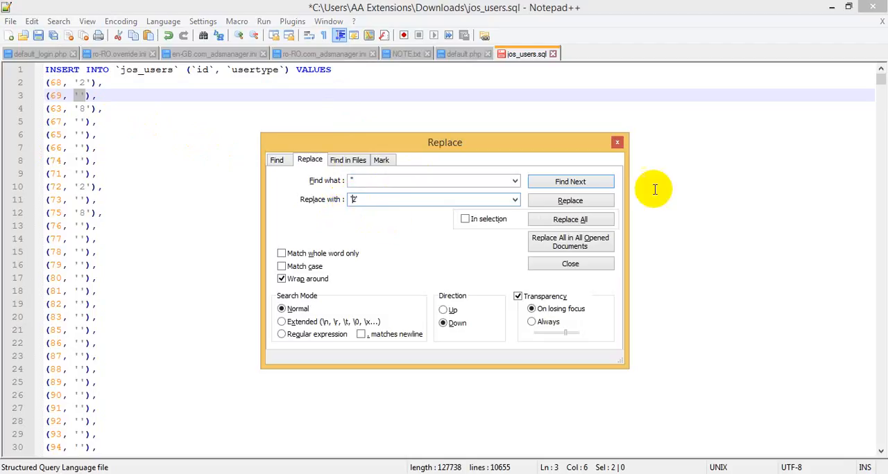
click(581, 220)
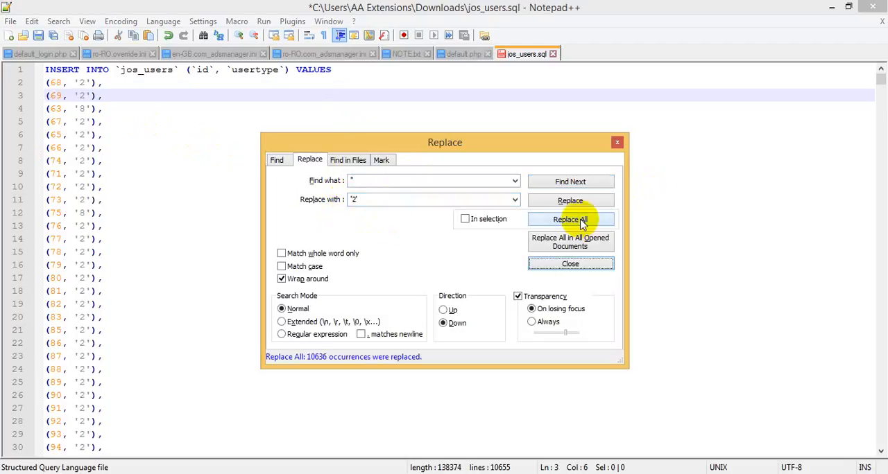
click(574, 270)
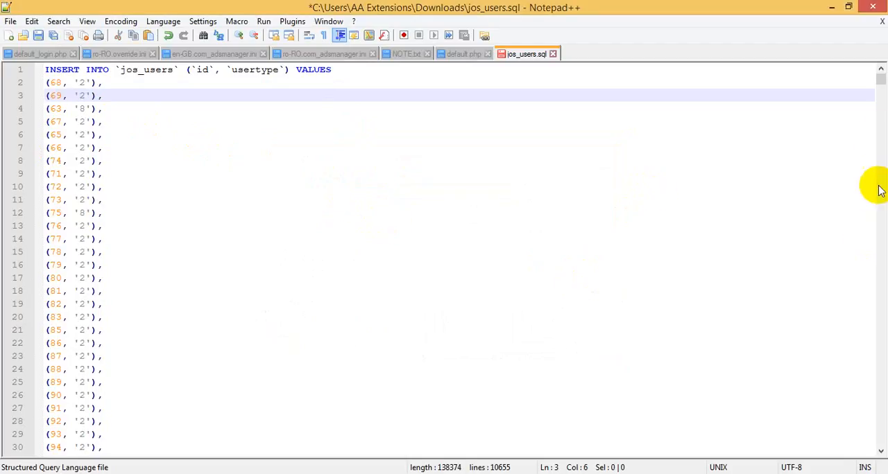
mouse_move(874, 79)
mouse_down()
mouse_move(883, 460)
mouse_move(863, 80)
mouse_up()
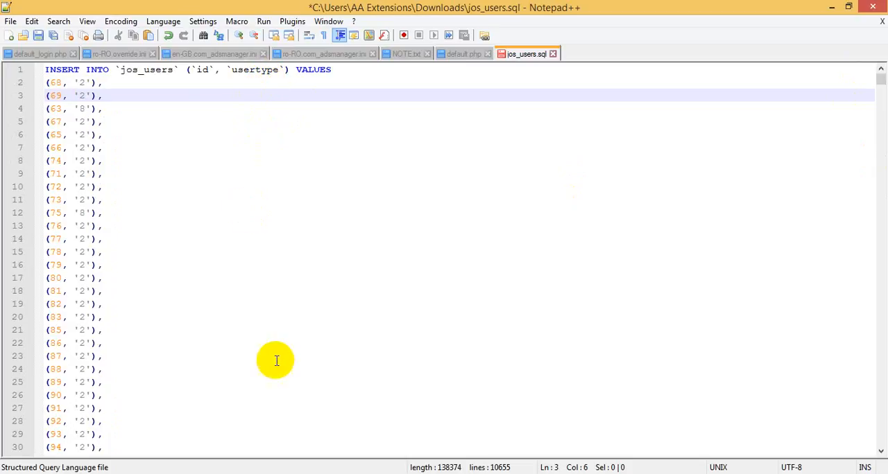
Switch to phpMyAdmin, open joomla3cx's jos_user_usergroup_map table to check its column names, and return to jos_users.sql in Notepad++.
click(341, 473)
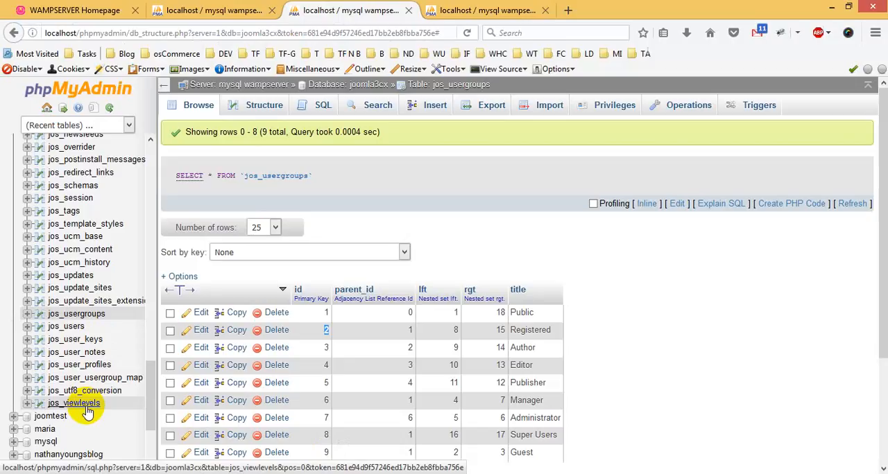
click(76, 318)
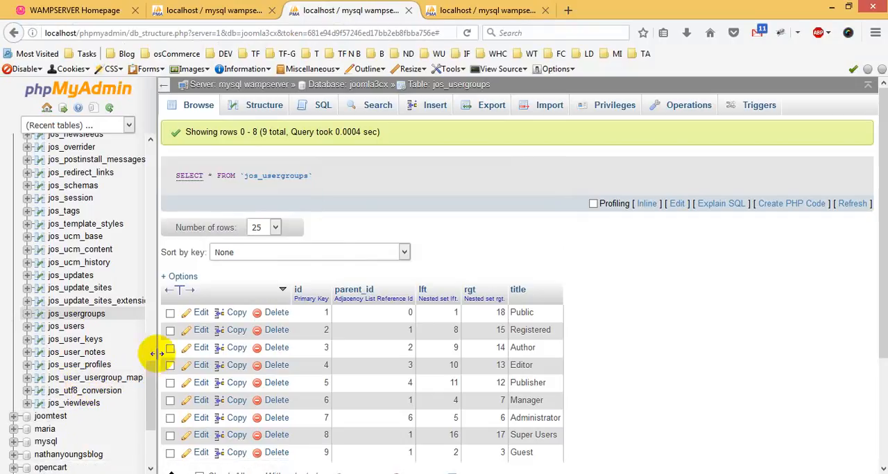
drag(157, 354, 158, 354)
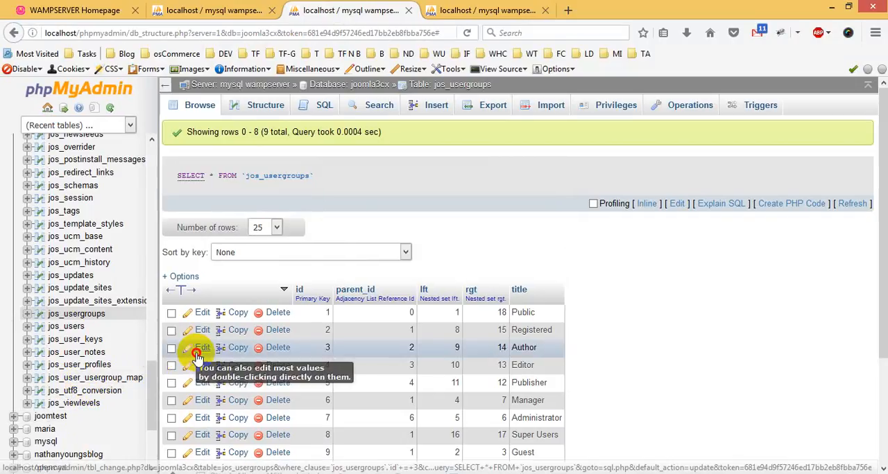
click(113, 378)
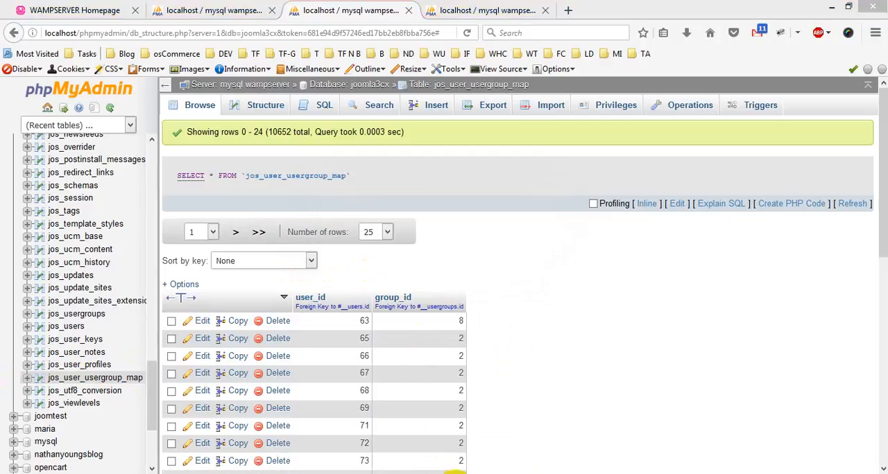
mouse_move(455, 472)
click(461, 425)
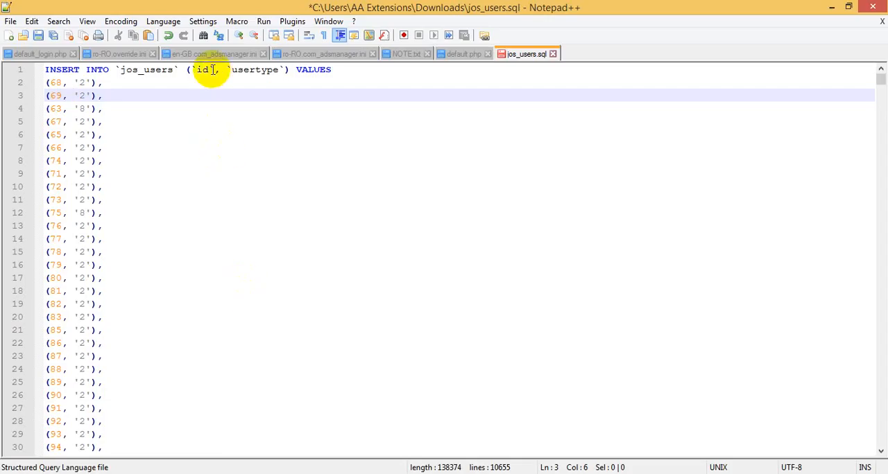
Replace all occurrences of id with user_id in jos_users.sql, checking the column name against jos_user_usergroup_map in phpMyAdmin.
double_click(205, 70)
key(ctrl+f)
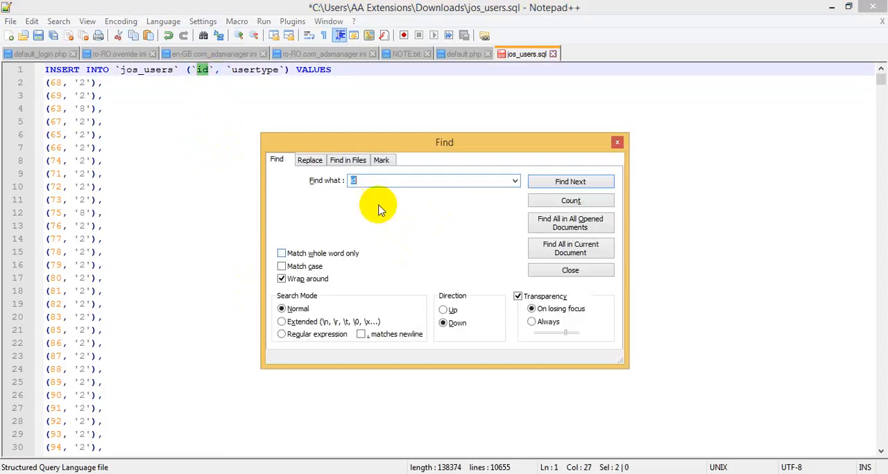
click(310, 160)
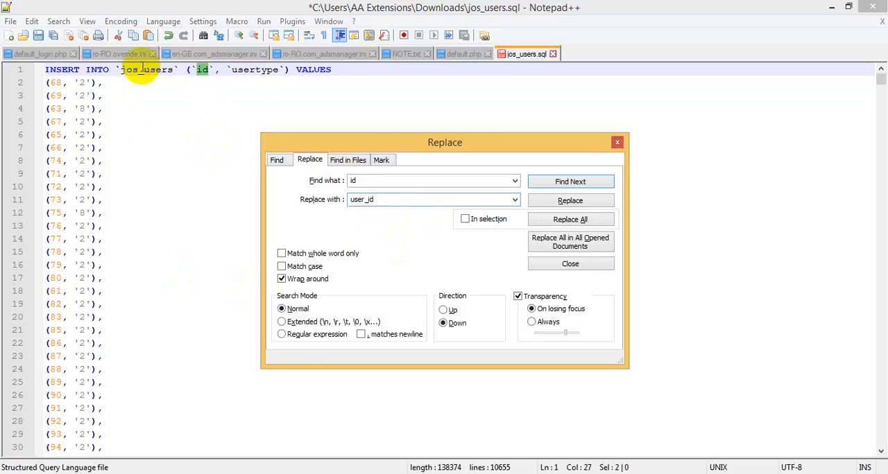
click(337, 473)
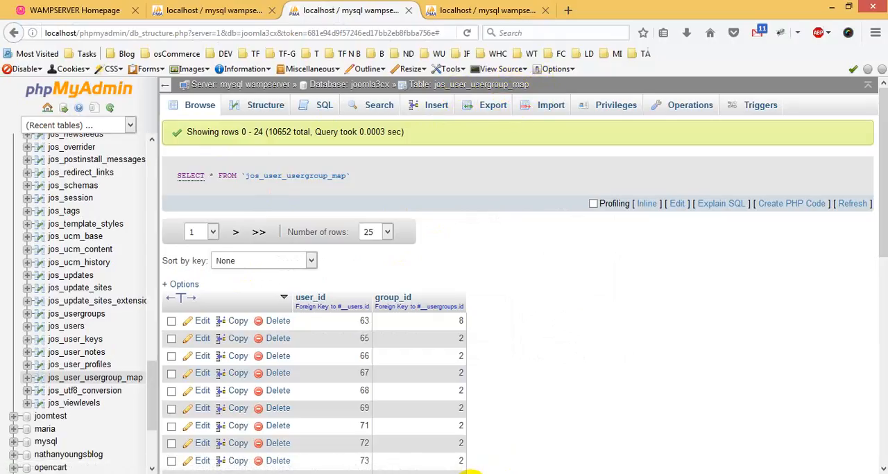
click(472, 473)
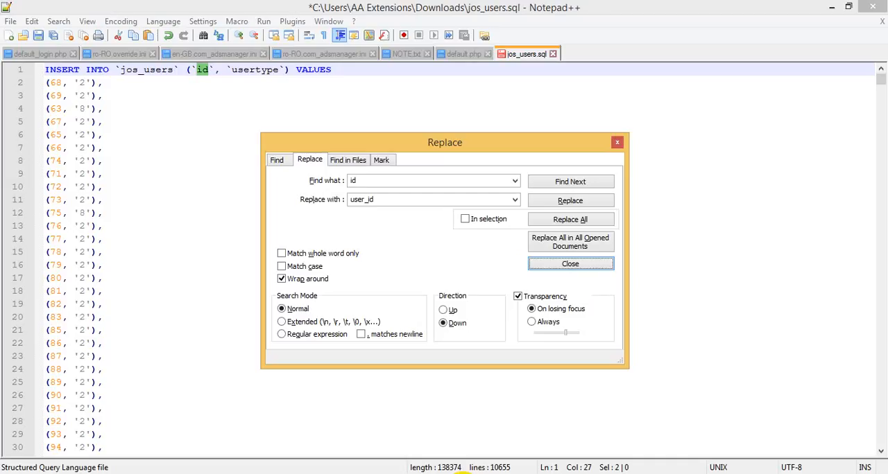
click(569, 221)
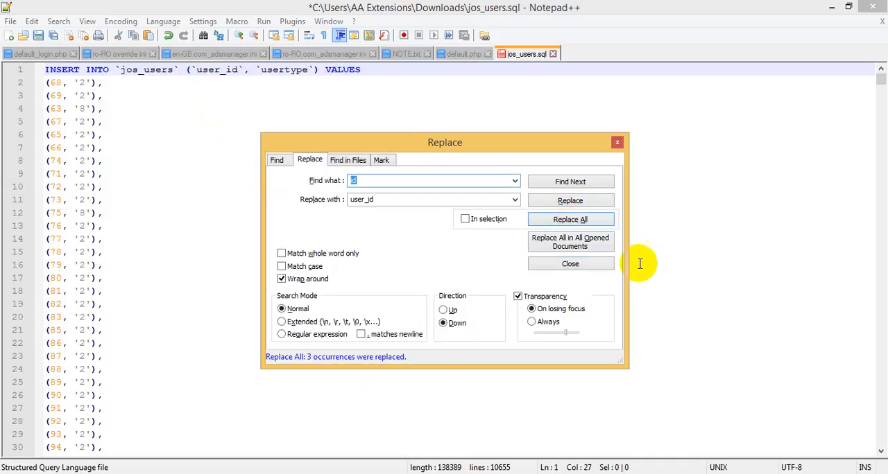
click(576, 264)
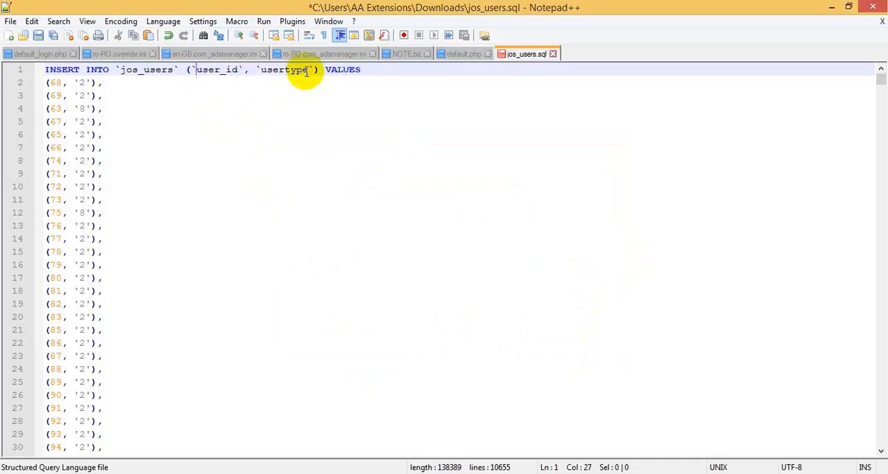
Replace all occurrences of usertype with group_id in jos_users.sql, taking the column name from jos_user_usergroup_map in phpMyAdmin.
drag(307, 70, 261, 71)
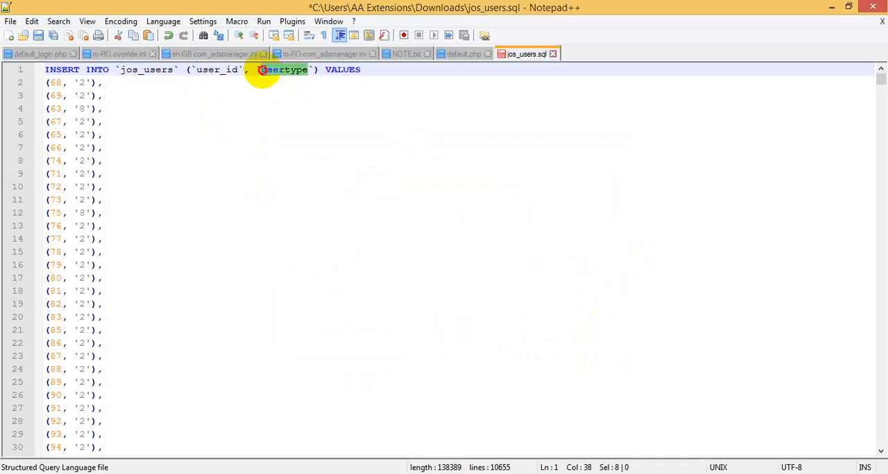
key(ctrl+f)
click(309, 159)
click(321, 471)
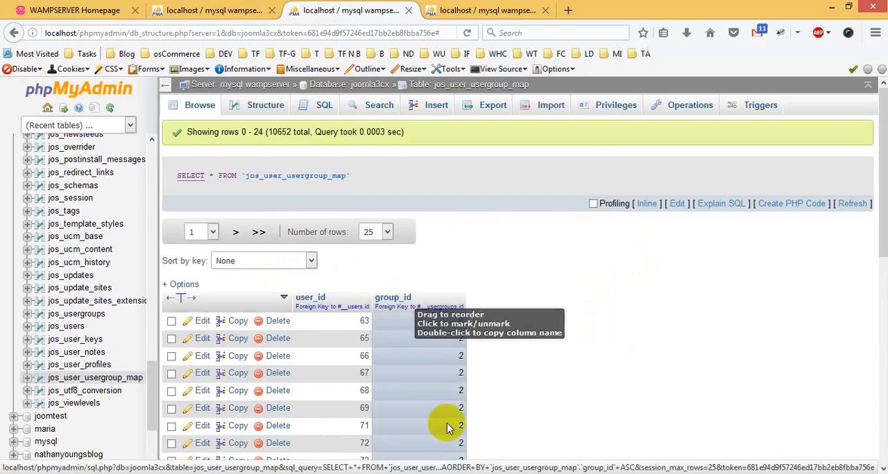
click(491, 472)
double_click(395, 201)
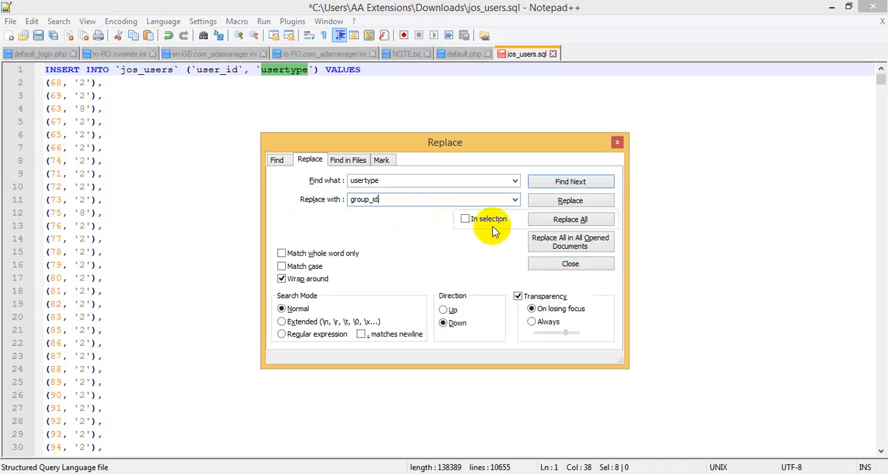
click(570, 220)
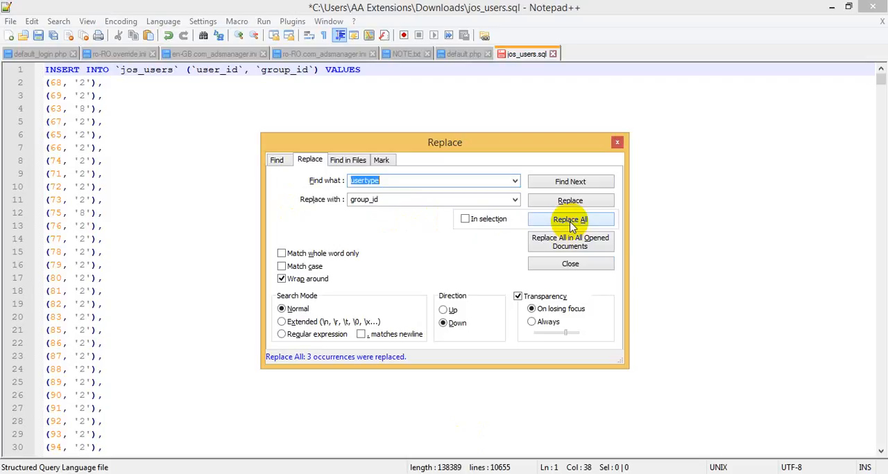
click(568, 264)
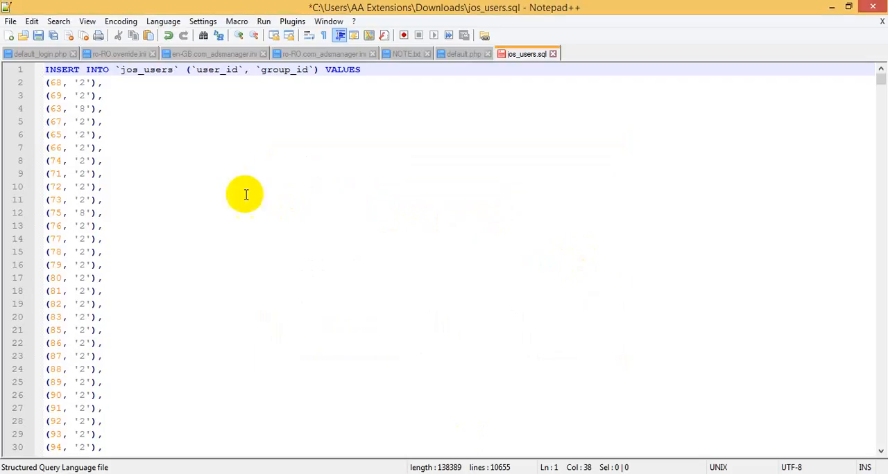
Copy the table name jos_user_usergroup_map from phpMyAdmin and replace all occurrences of jos_users with it in jos_users.sql in Notepad++.
drag(174, 70, 131, 70)
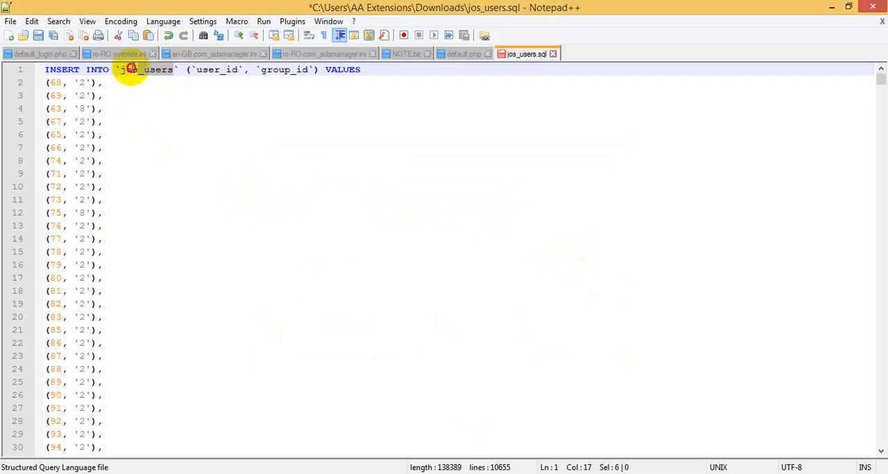
click(278, 473)
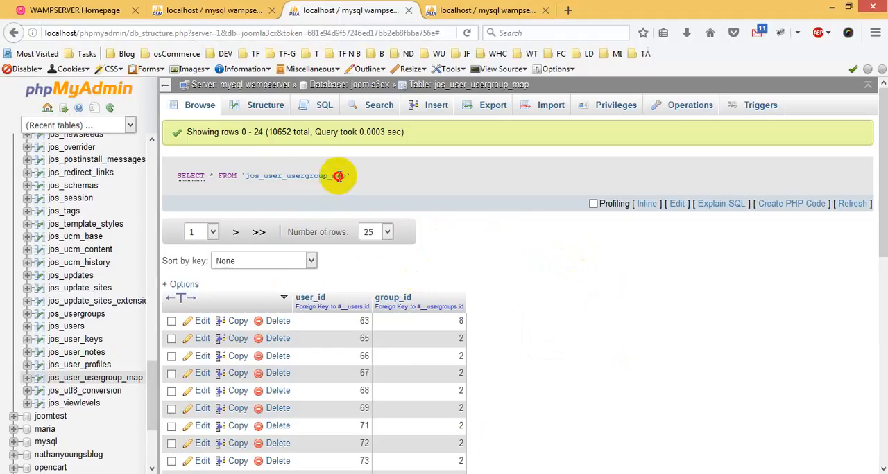
drag(340, 176, 247, 176)
key(ctrl+c)
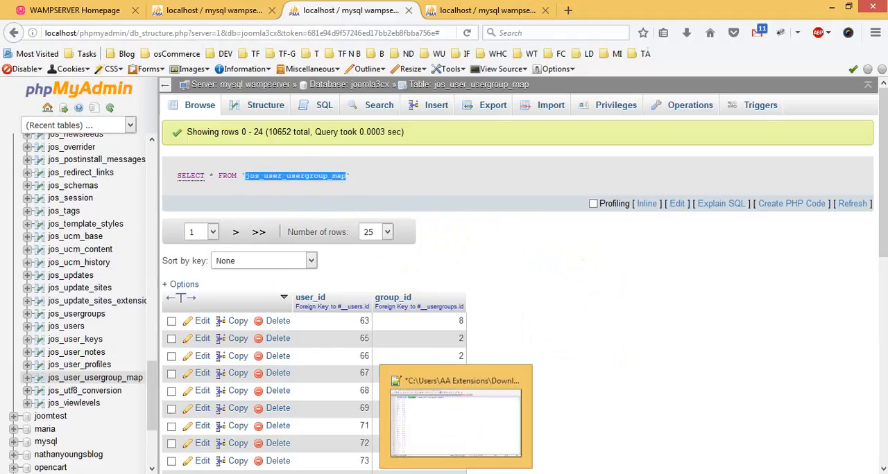
click(455, 473)
key(ctrl+f)
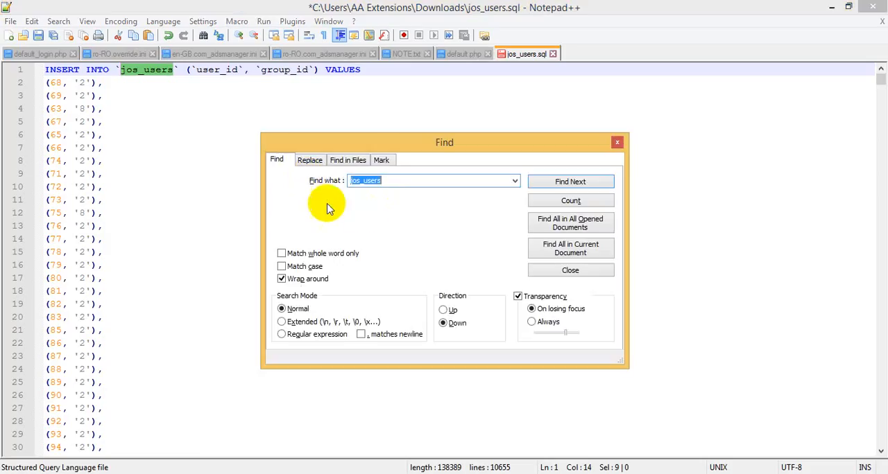
click(308, 160)
key(ctrl+v)
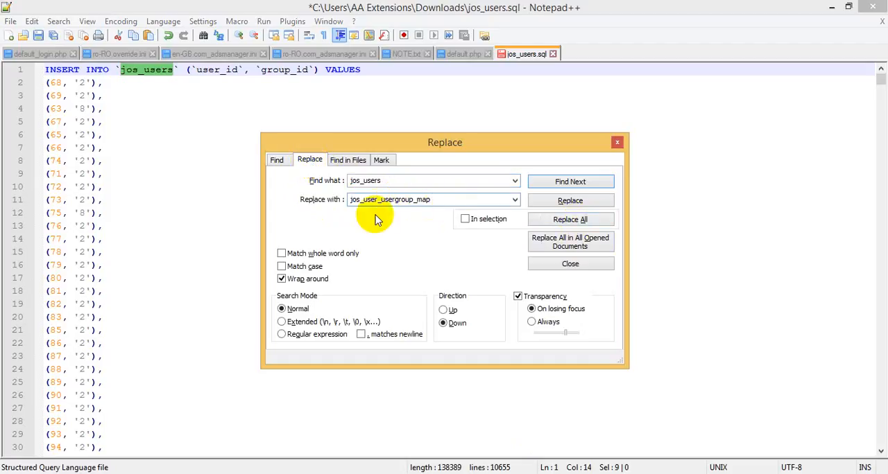
click(574, 221)
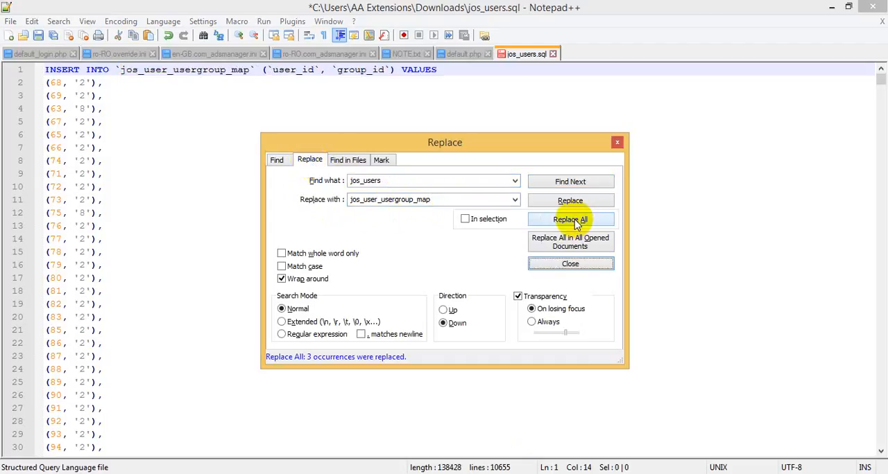
Close the replacement dialog, save the edited jos_users.sql and switch to phpMyAdmin in the browser.
click(567, 266)
key(ctrl+s)
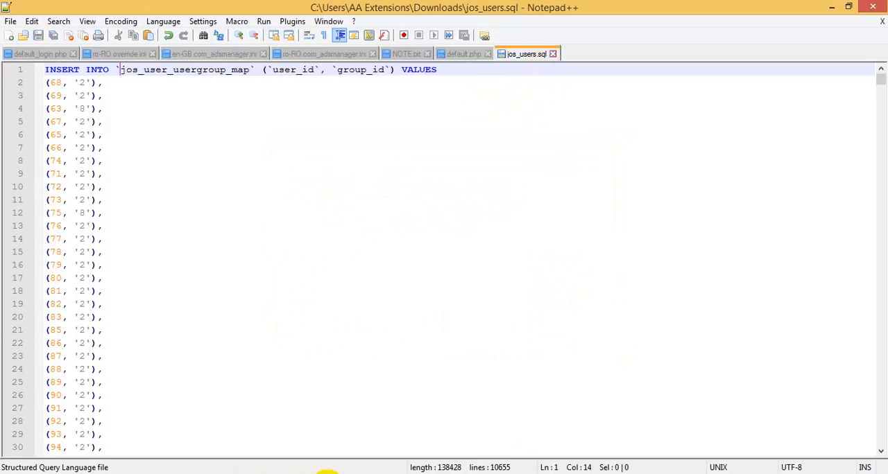
click(326, 473)
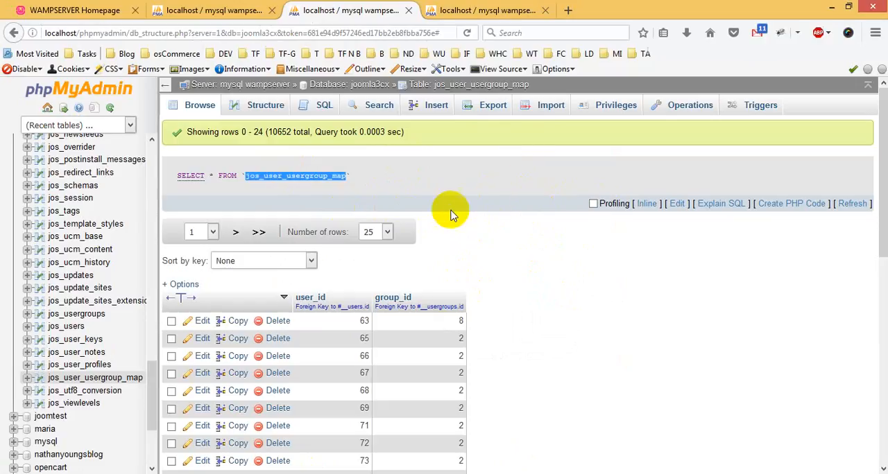
Run the query DELETE FROM `jos_user_usergroup_map` WHERE 1 on joomla3cx and confirm it to empty the table.
click(325, 107)
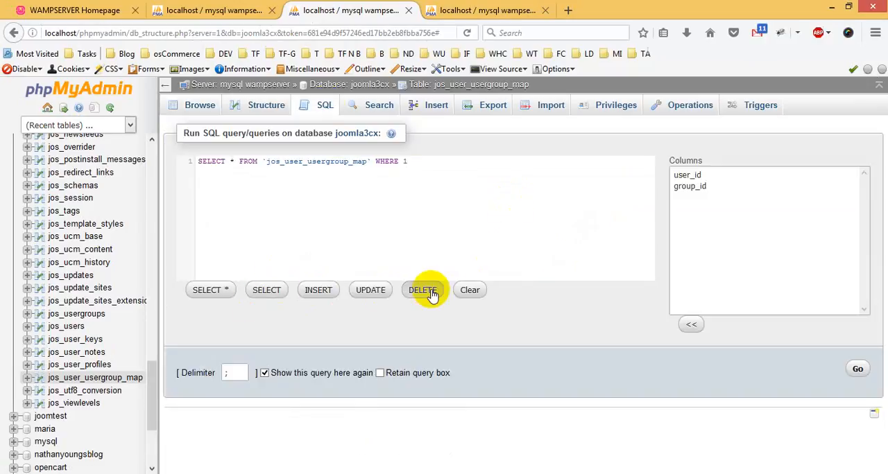
click(424, 291)
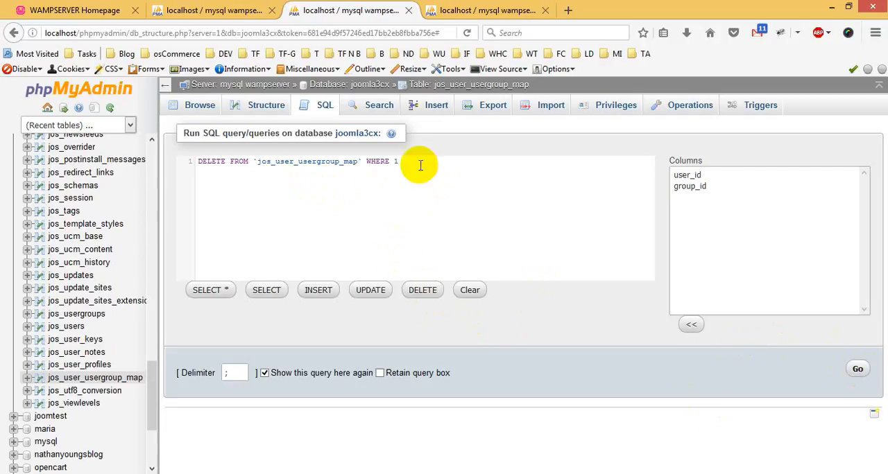
drag(422, 162, 198, 162)
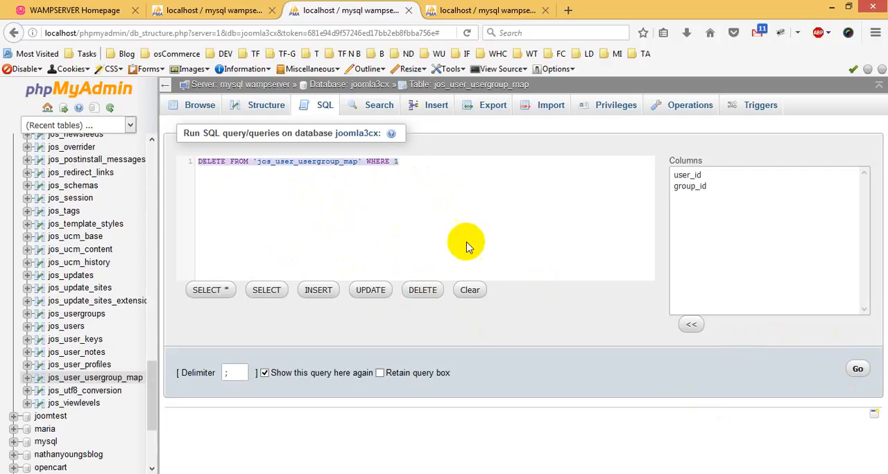
click(856, 368)
click(513, 256)
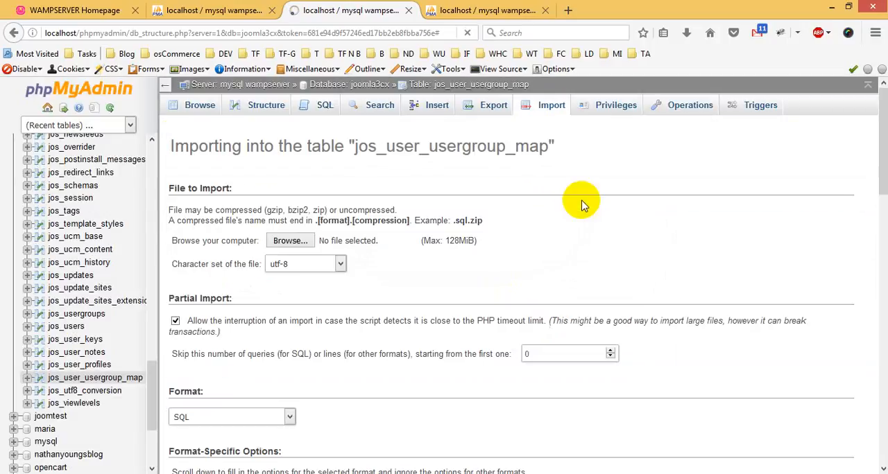
Import jos_users.sql from the Downloads folder into jos_user_usergroup_map, keeping the utf-8 character set and SQL format.
click(300, 240)
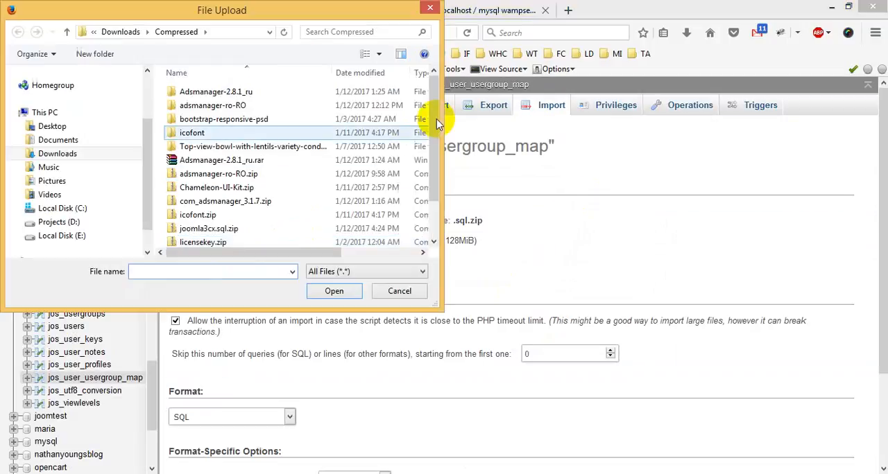
drag(432, 119, 442, 174)
drag(441, 143, 70, 33)
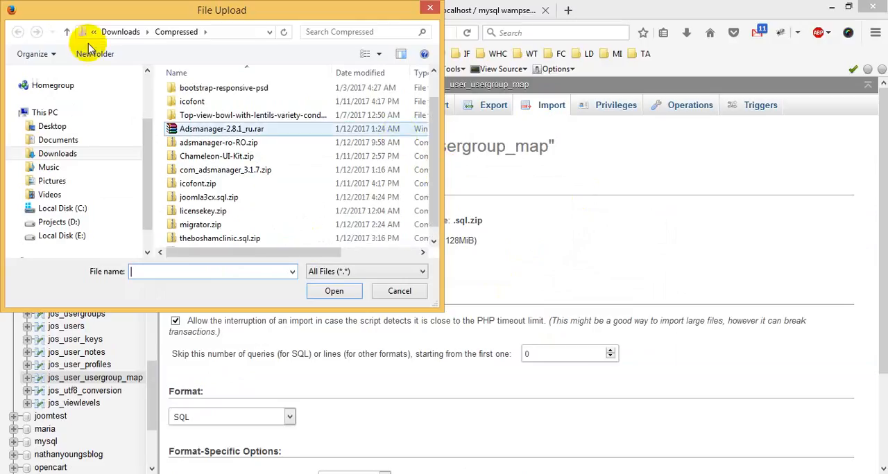
click(121, 32)
drag(432, 99, 432, 195)
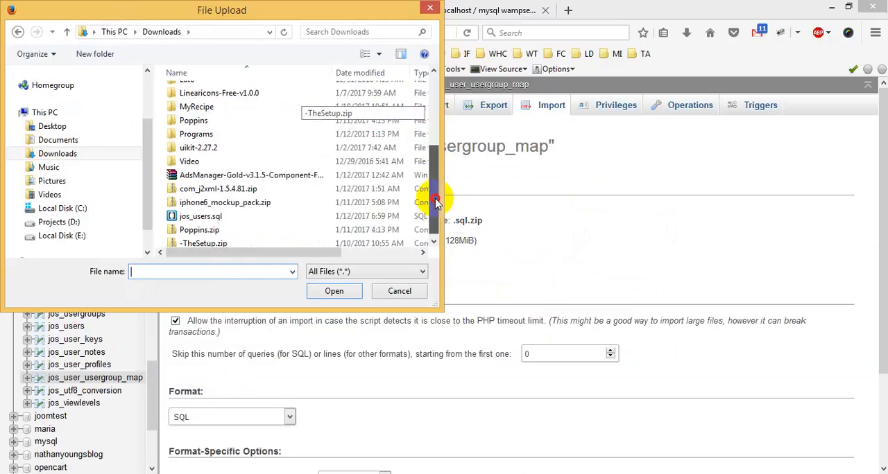
click(231, 215)
double_click(231, 214)
scroll(367, 184, down, 3)
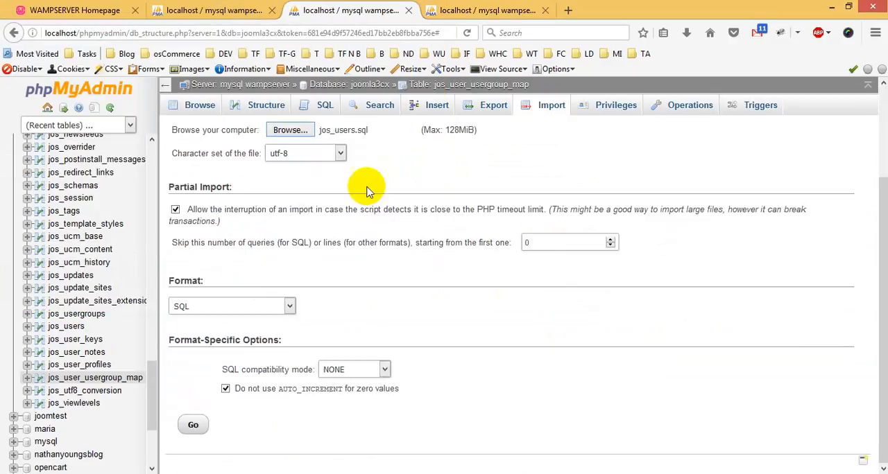
scroll(363, 199, up, 1)
scroll(391, 277, down, 1)
click(193, 424)
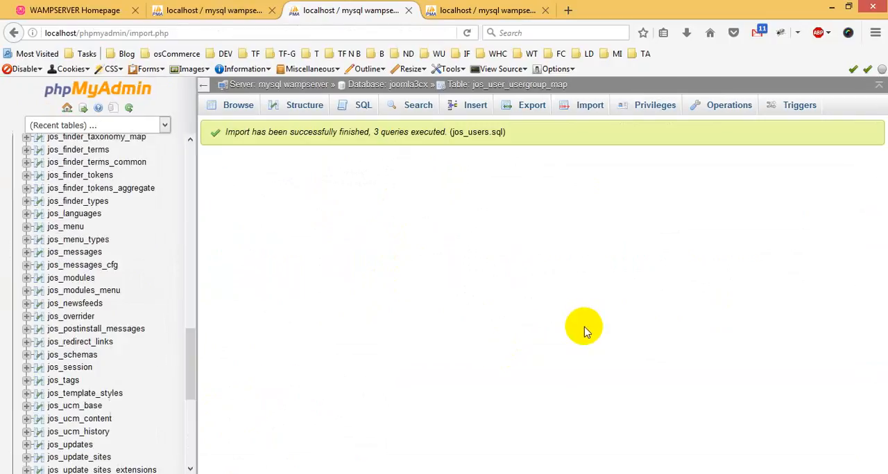
Browse the imported rows of joomla3cx's jos_user_usergroup_map and examine its list of result pages.
click(112, 233)
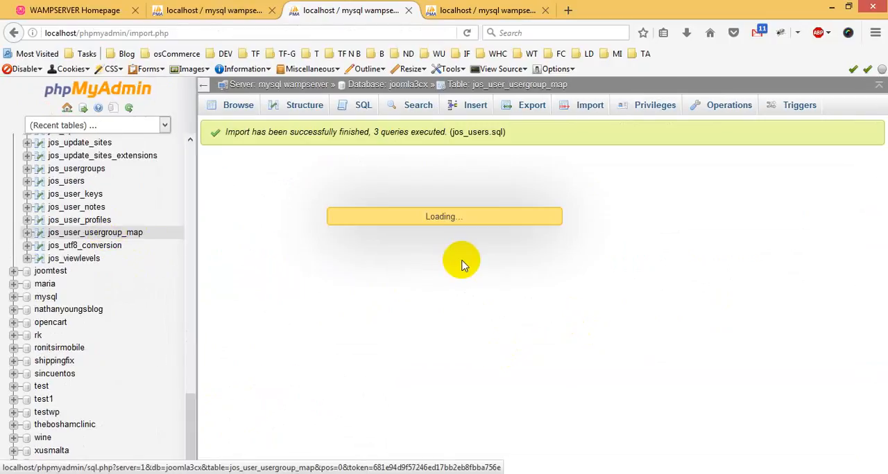
scroll(416, 253, down, 3)
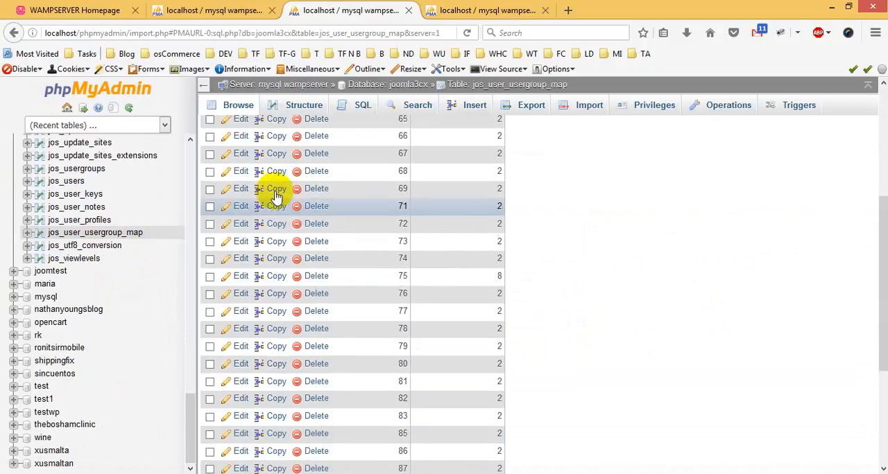
scroll(268, 188, up, 4)
click(238, 154)
scroll(229, 235, down, 6)
scroll(231, 333, up, 1)
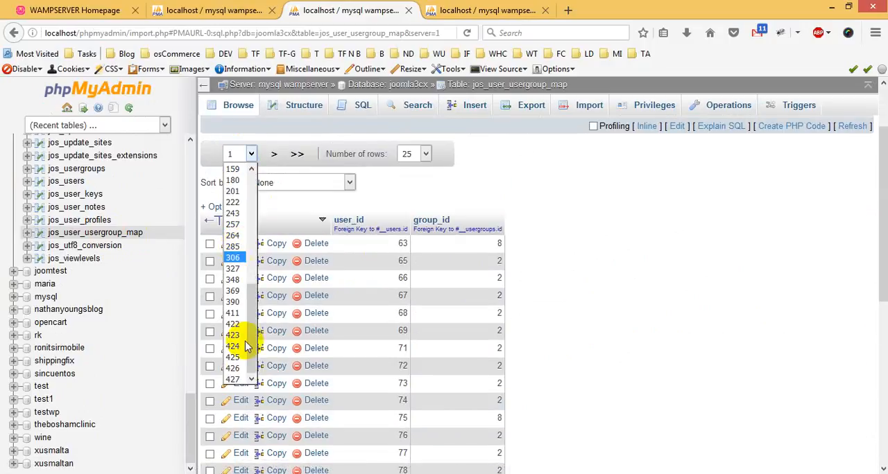
Browse anunturi_devsite2's jos_users and compare its number of result pages with joomla3cx's jos_user_usergroup_map.
click(493, 10)
click(494, 10)
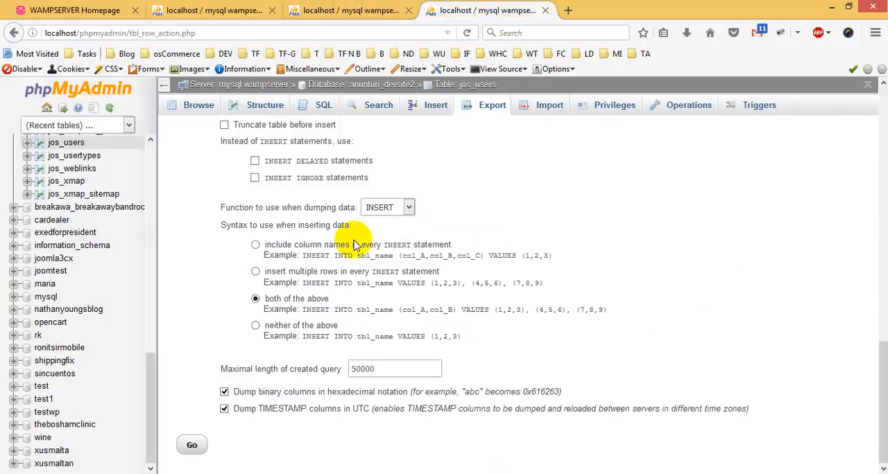
scroll(88, 286, up, 3)
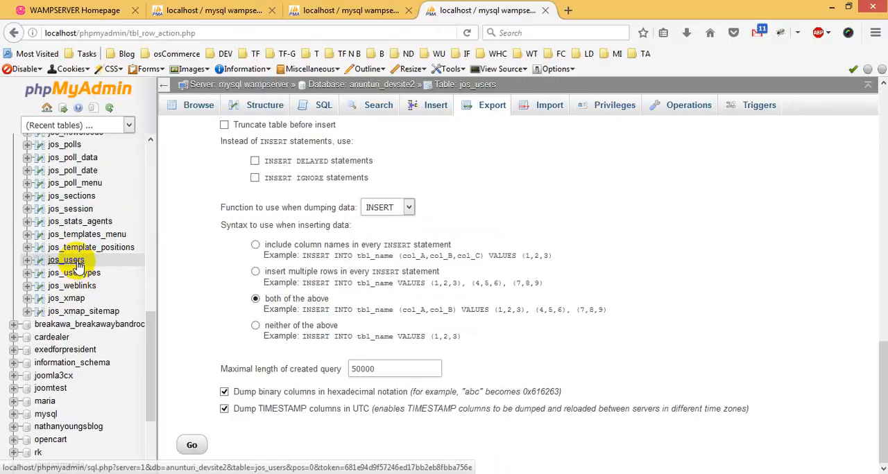
click(65, 260)
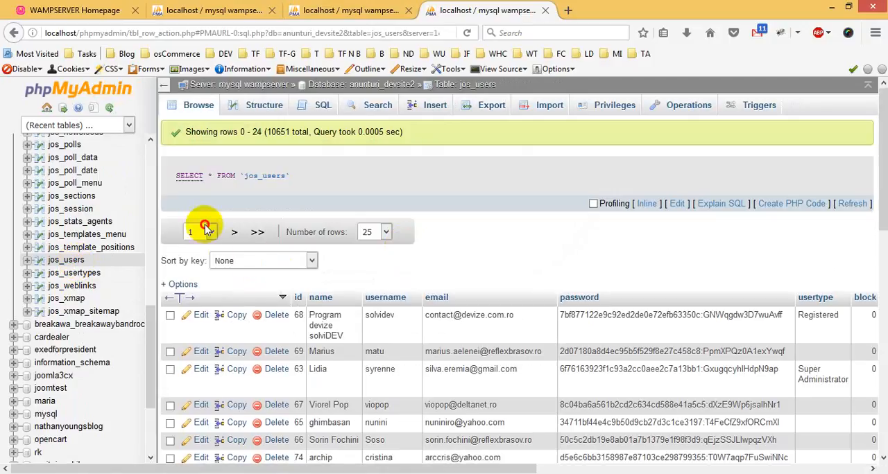
click(204, 230)
scroll(197, 305, down, 3)
scroll(194, 454, down, 1)
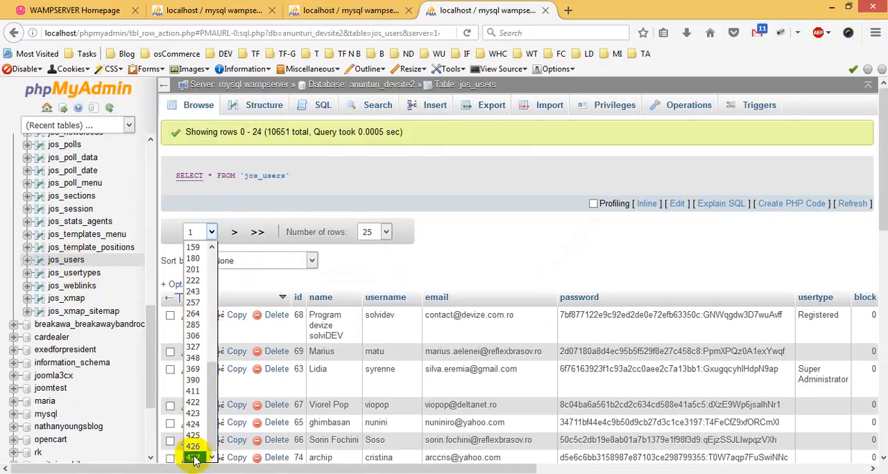
click(388, 7)
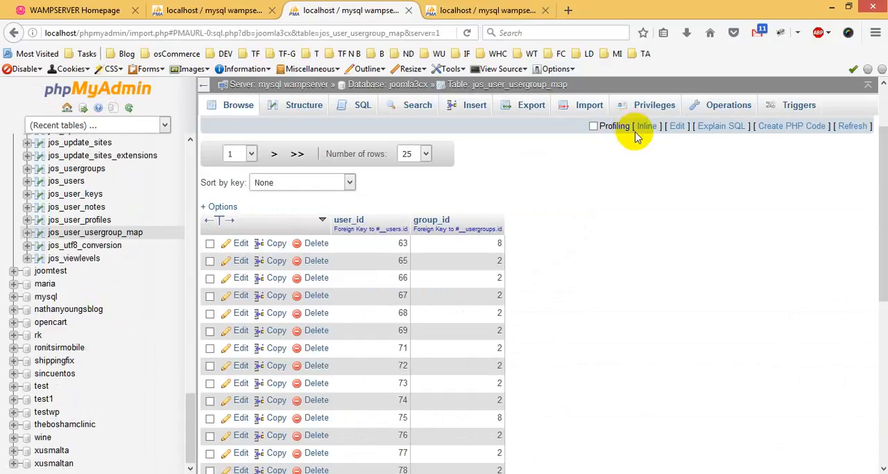
Open joomla3cx's jos_users table and prepare the query DELETE FROM `jos_users` WHERE 1 without running it.
scroll(707, 261, up, 2)
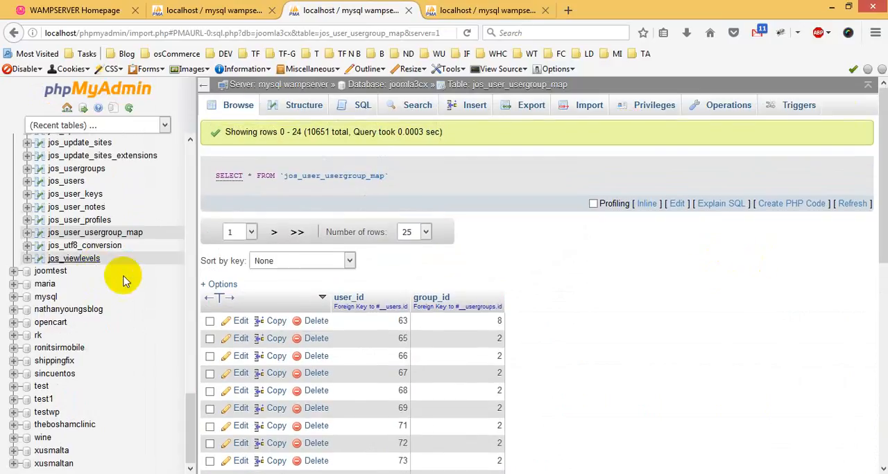
scroll(124, 279, up, 3)
click(72, 241)
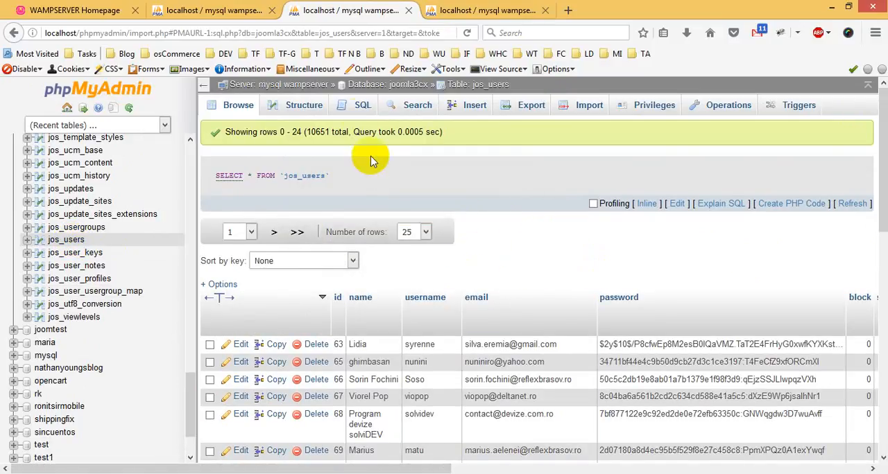
click(358, 110)
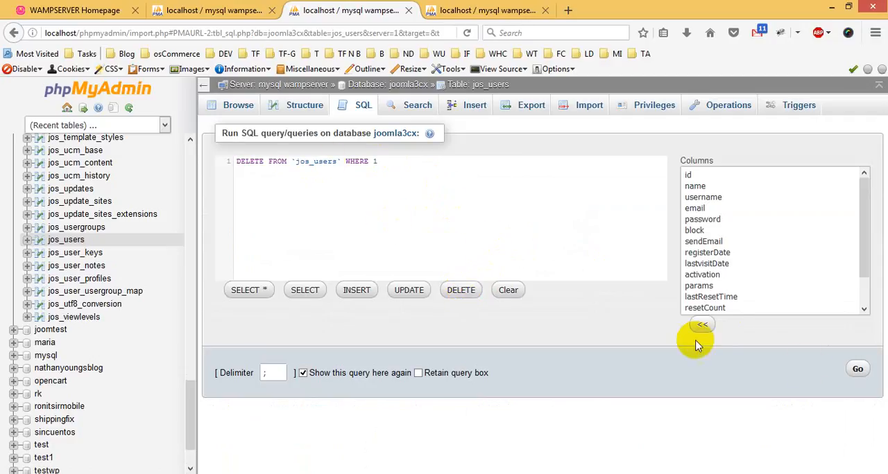
Switch to the Downloads folder in File Explorer, delete jos_users.sql and return to phpMyAdmin.
mouse_move(156, 473)
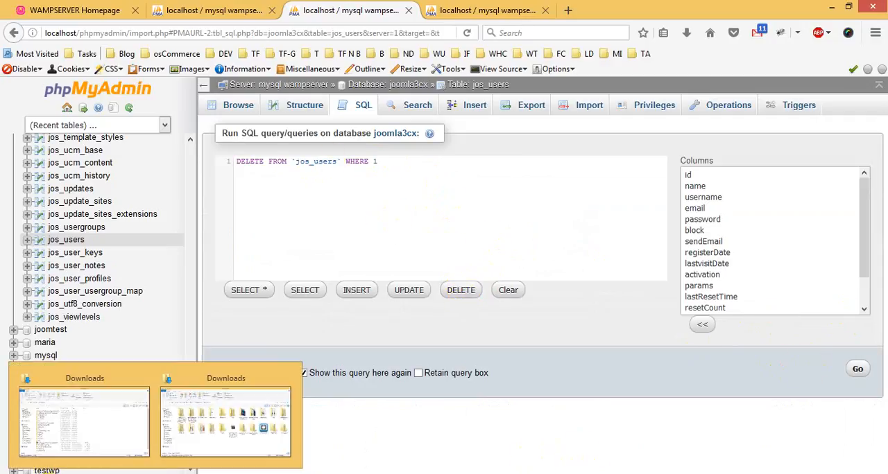
click(239, 435)
right_click(707, 295)
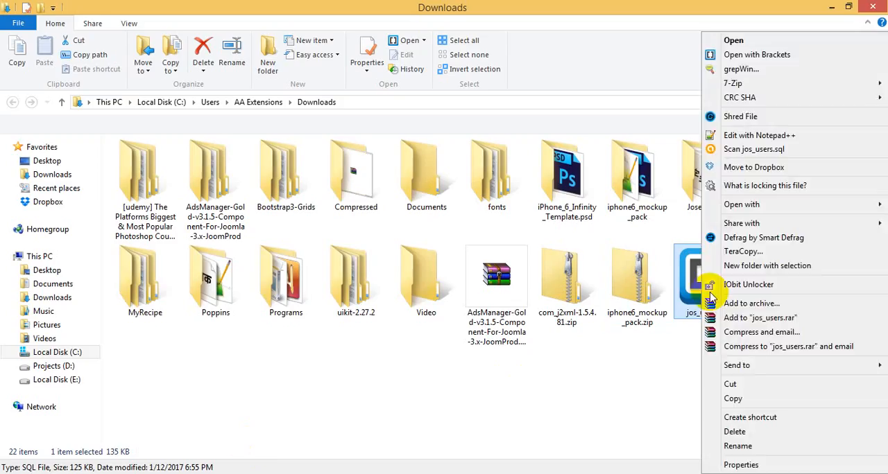
click(734, 431)
click(322, 472)
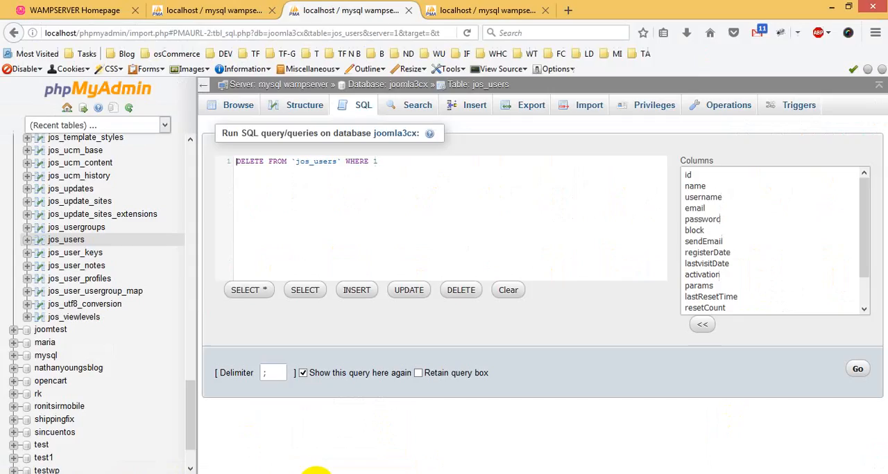
Execute and confirm the prepared DELETE query on joomla3cx's jos_users, and browse the table to check that it is empty.
click(859, 370)
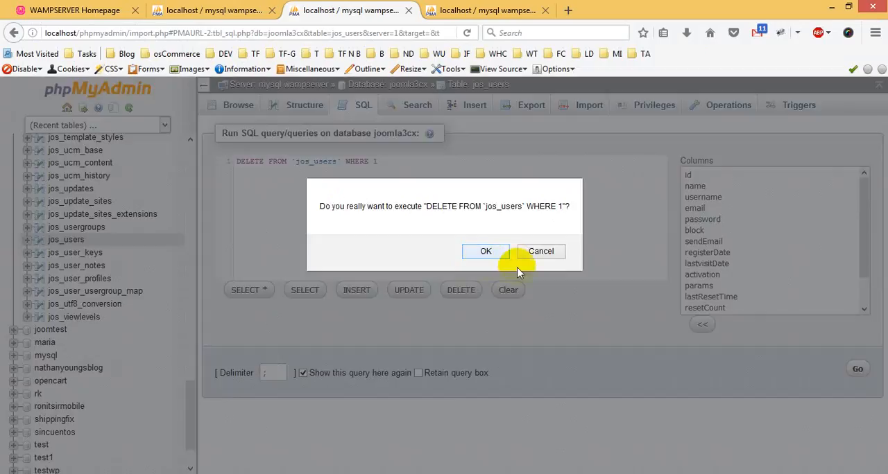
key(Return)
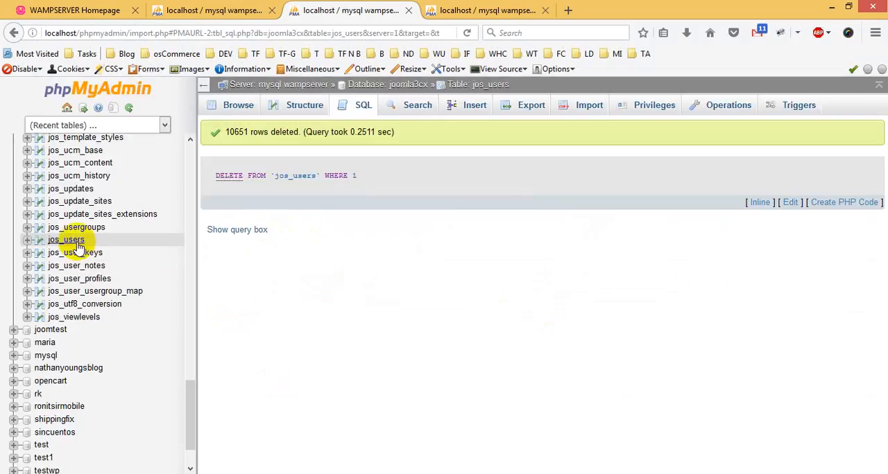
click(70, 241)
drag(330, 176, 215, 175)
View the old jos_users table in anunturi_devsite2, and open the column structure of joomla3cx's jos_users for comparison.
click(485, 9)
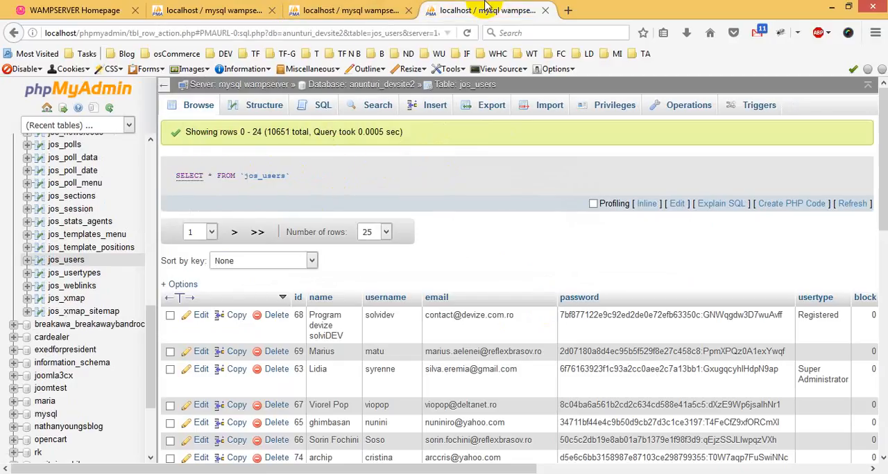
click(338, 9)
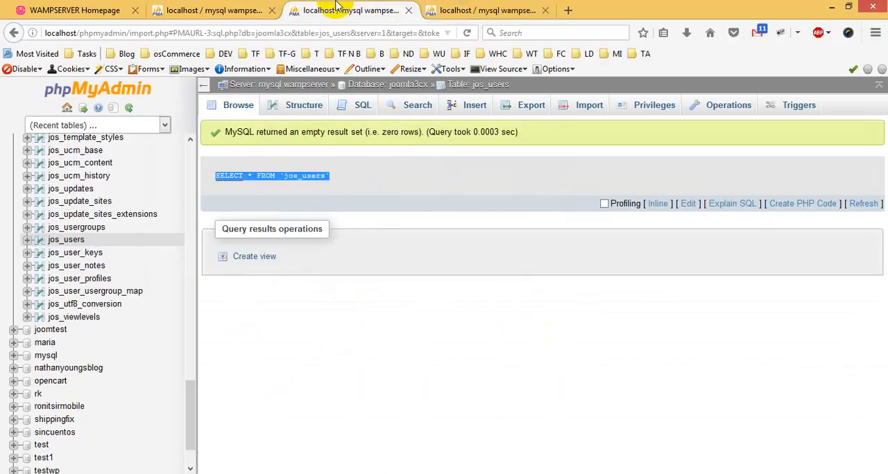
click(68, 239)
click(303, 105)
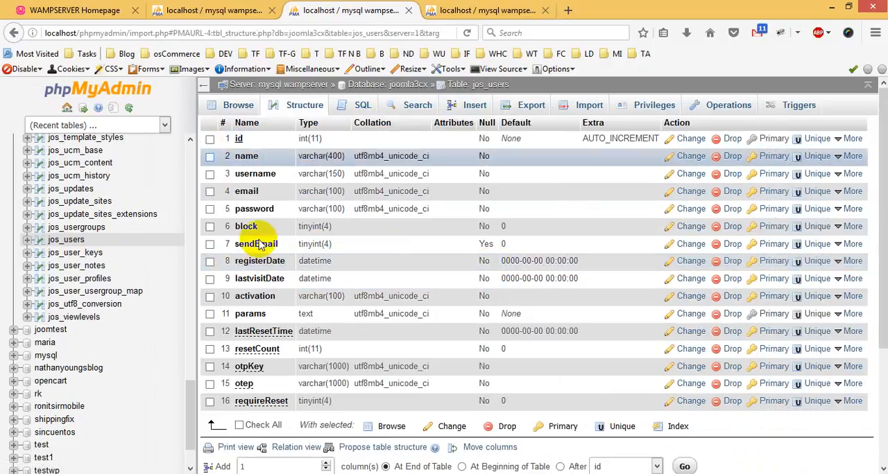
Open the SQL query editor for anunturi_devsite2's jos_users, select the id column and clear the default query text.
click(479, 9)
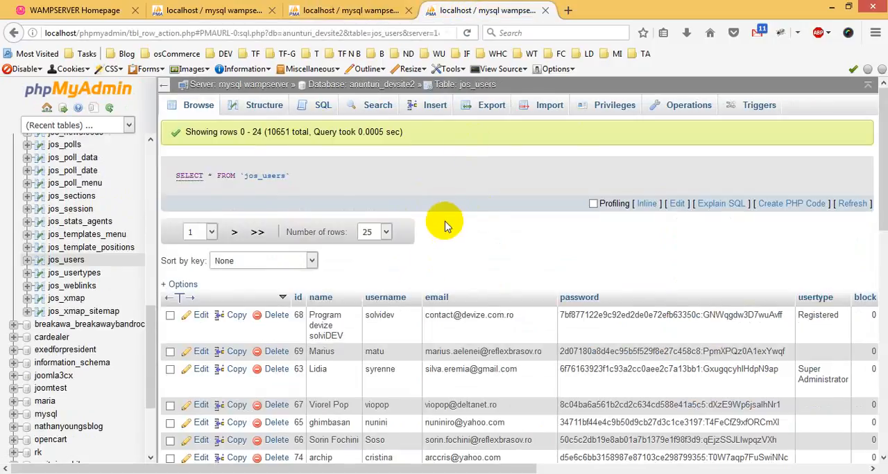
click(319, 106)
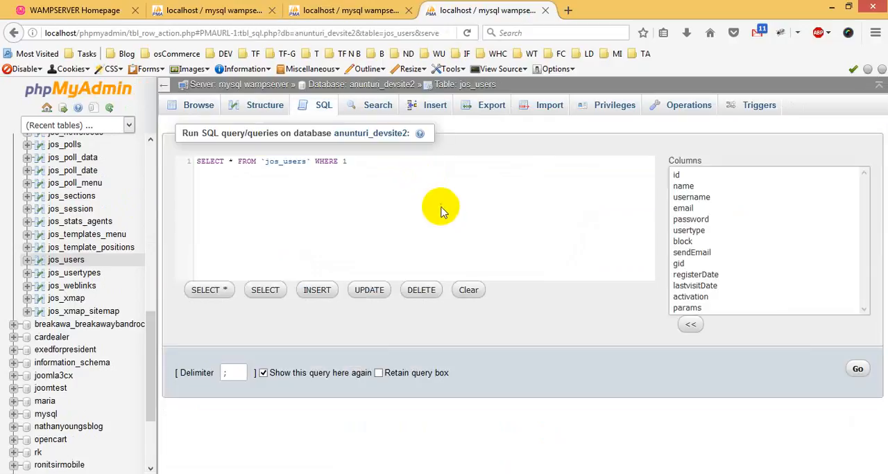
click(353, 9)
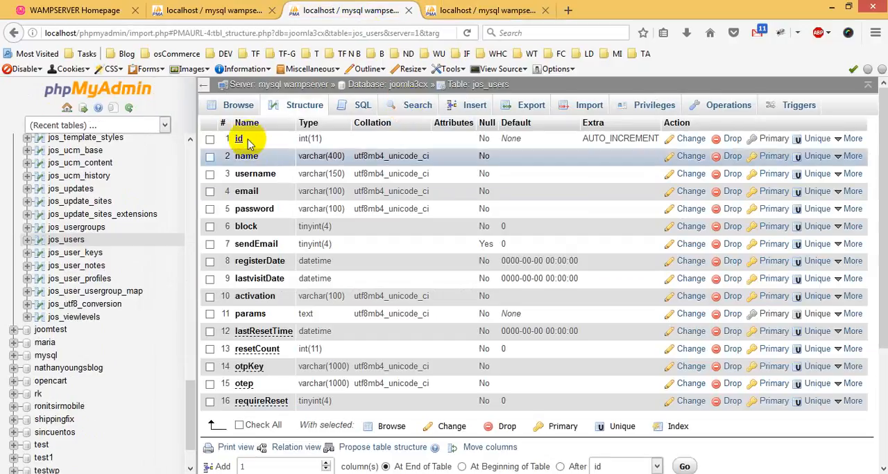
click(504, 9)
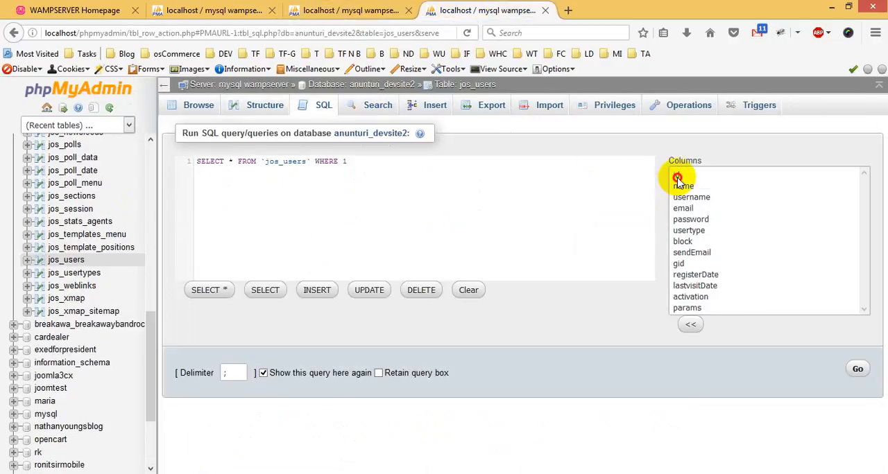
click(677, 178)
drag(206, 162, 289, 162)
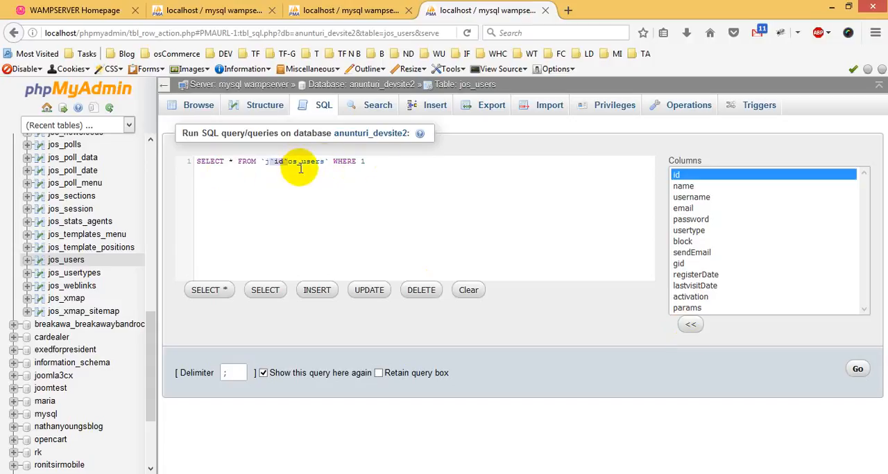
key(ctrl+z)
drag(214, 162, 418, 160)
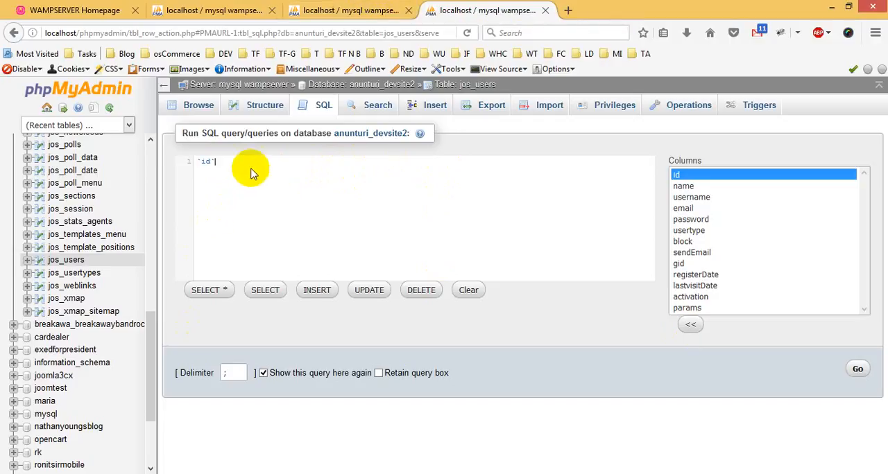
drag(247, 169, 192, 172)
Add name, username, email and password to the old table's column selection, checking each against joomla3cx's jos_users structure.
click(350, 10)
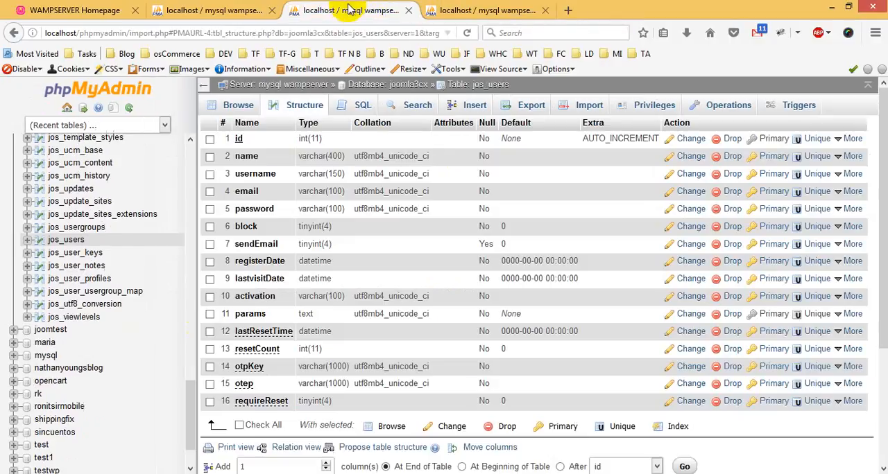
click(444, 9)
ctrl+click(686, 186)
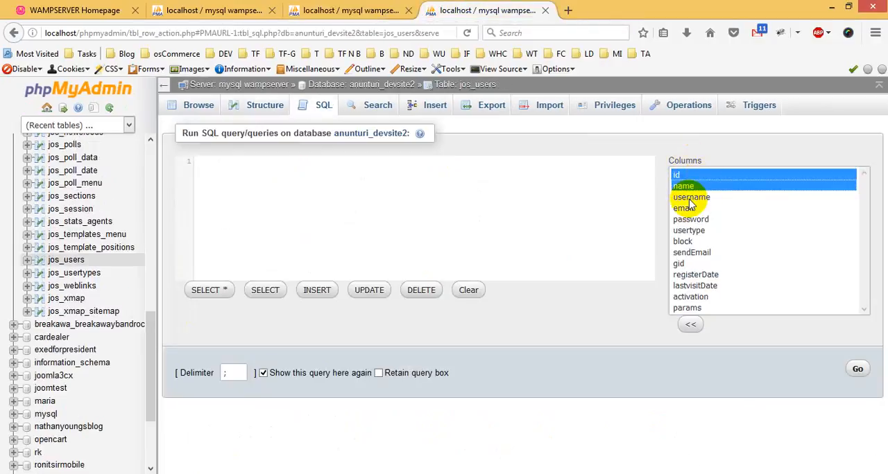
ctrl+click(689, 197)
click(391, 8)
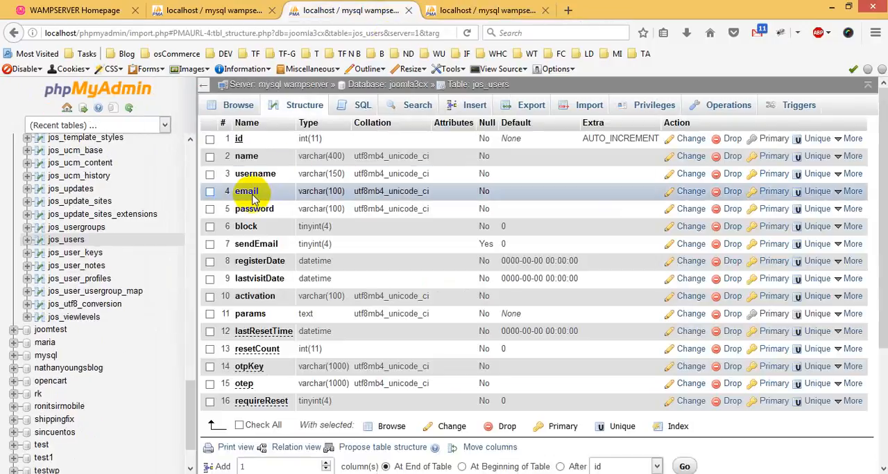
click(478, 9)
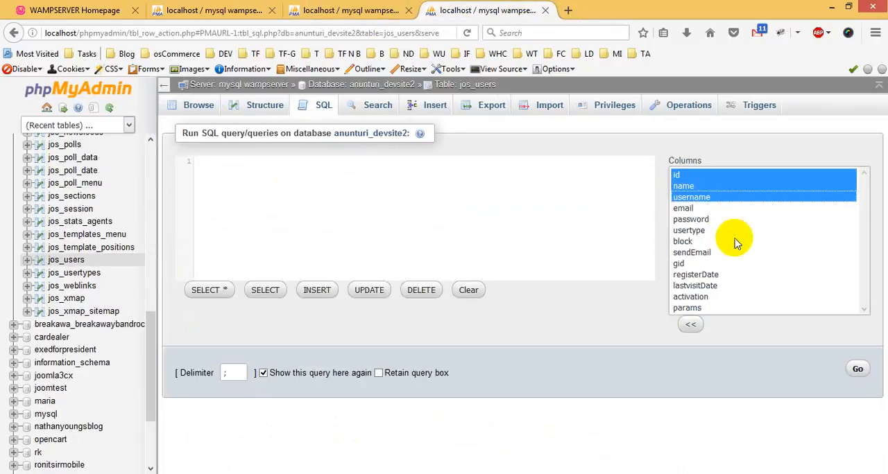
ctrl+click(683, 208)
click(387, 8)
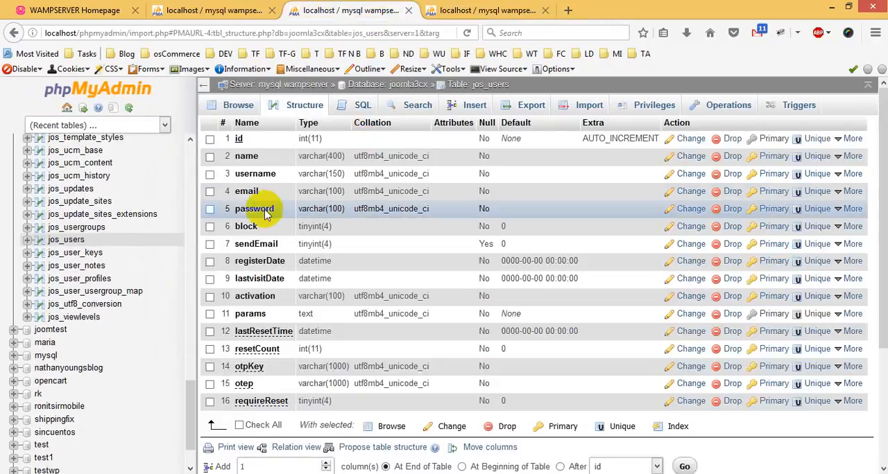
click(486, 8)
ctrl+click(690, 219)
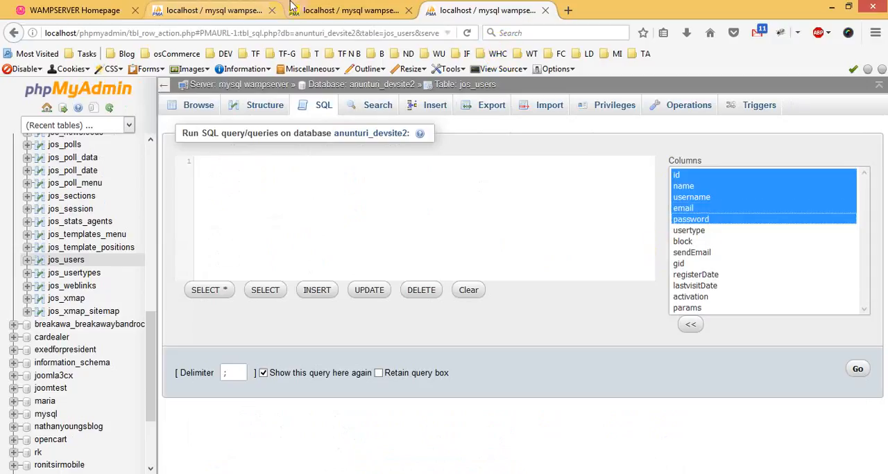
Add block and sendEmail to the column selection, skipping usertype, in line with joomla3cx's jos_users structure.
click(368, 10)
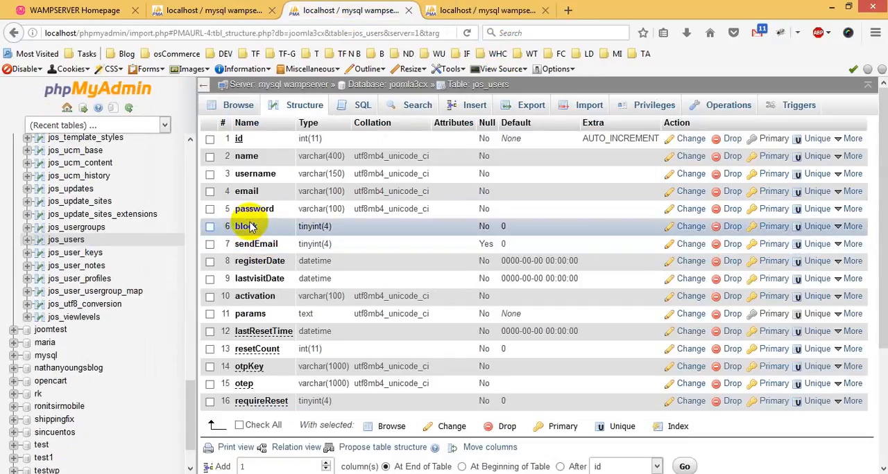
click(482, 9)
ctrl+click(682, 241)
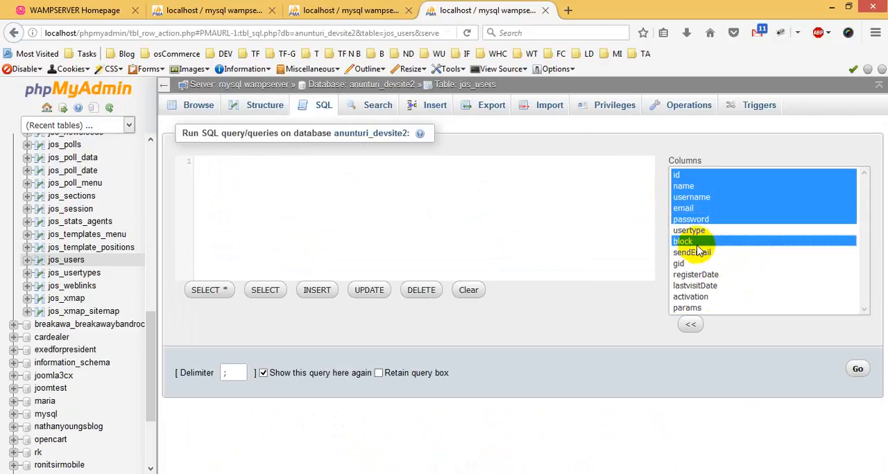
click(350, 9)
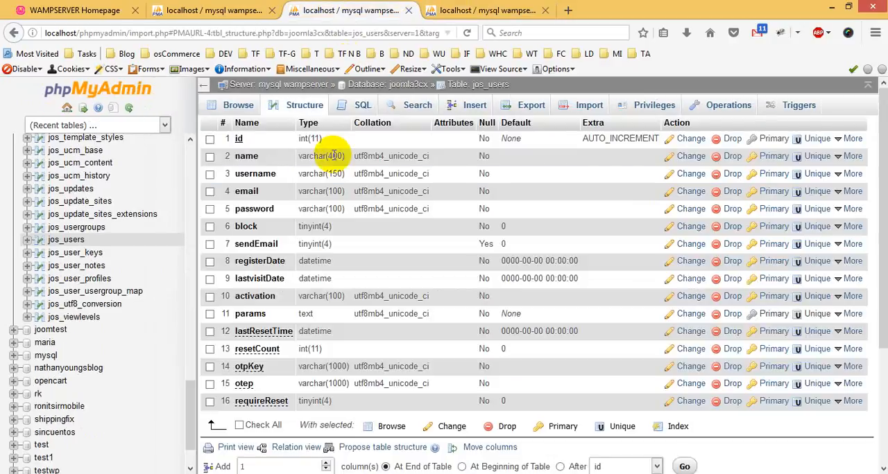
click(482, 10)
ctrl+click(714, 252)
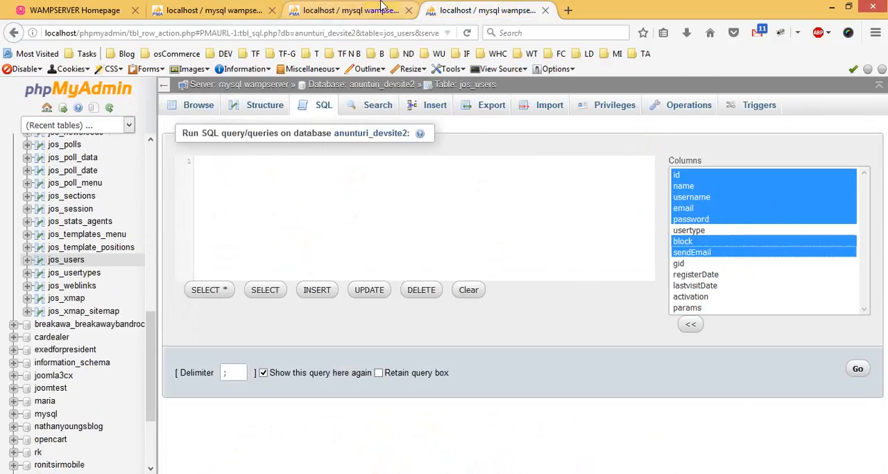
Add registerDate, lastvisitDate and activation to the column selection after comparing with joomla3cx's structure, leaving out gid and params.
click(380, 8)
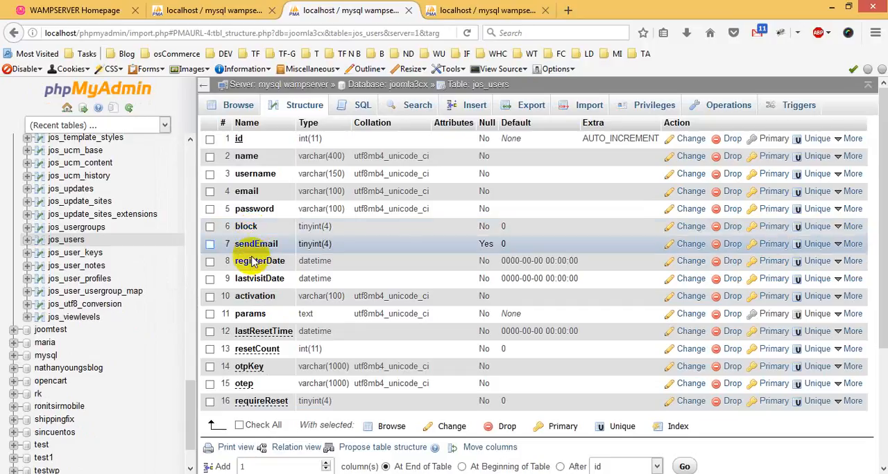
click(443, 9)
ctrl+click(714, 276)
ctrl+click(797, 286)
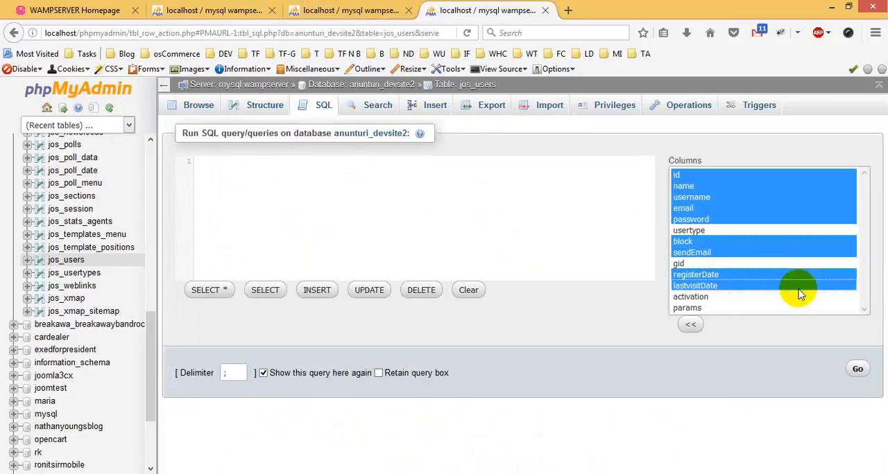
click(373, 6)
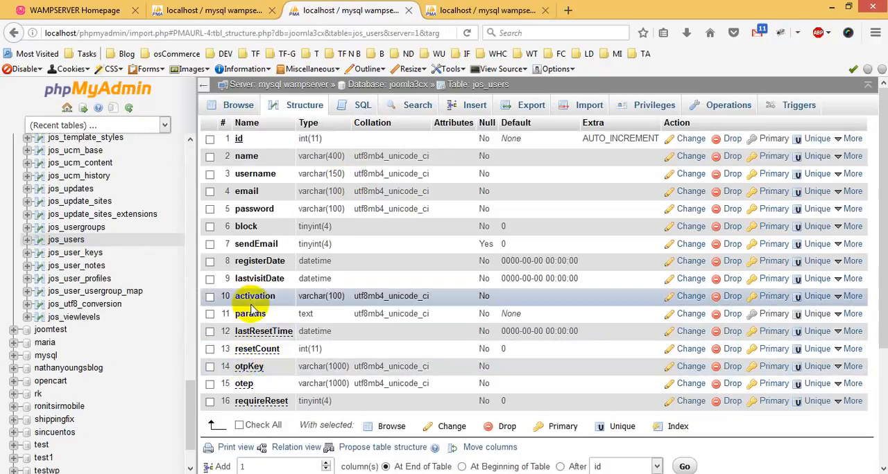
click(460, 8)
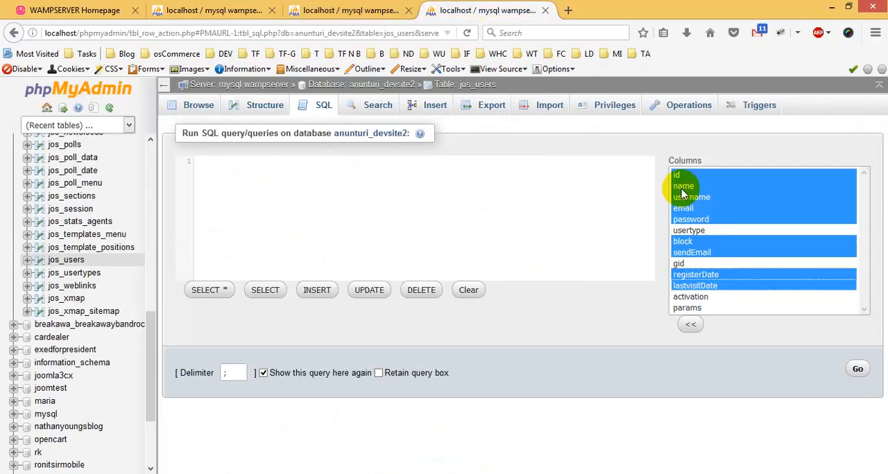
ctrl+click(720, 298)
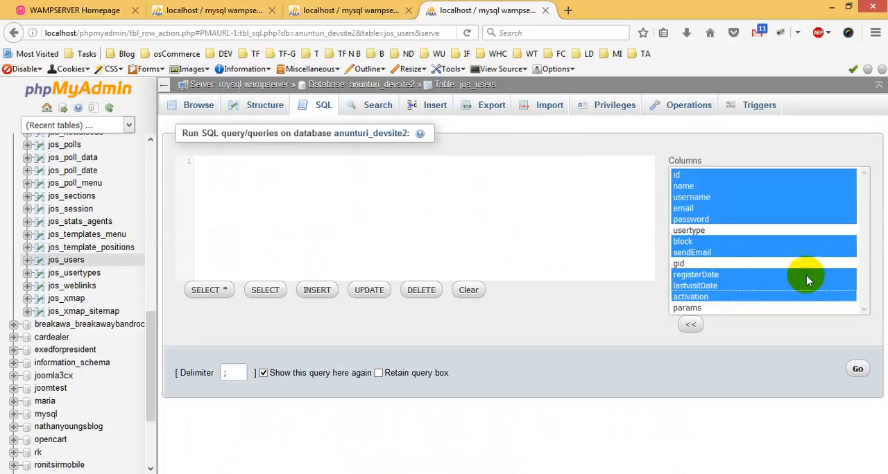
Insert the selected columns into the query, complete it as a select of those columns from jos_users, and run it.
click(690, 323)
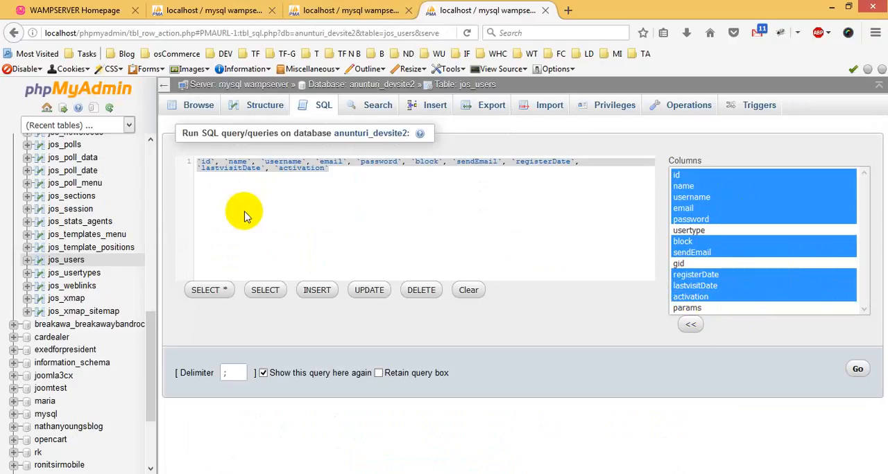
click(199, 162)
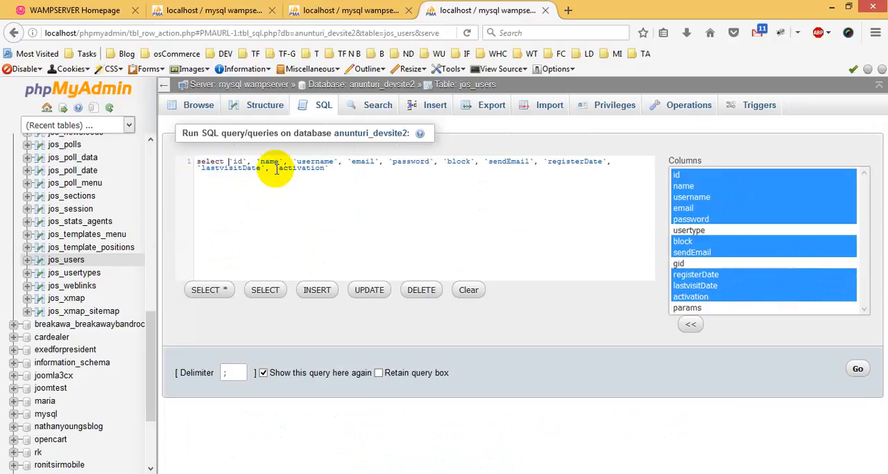
click(329, 168)
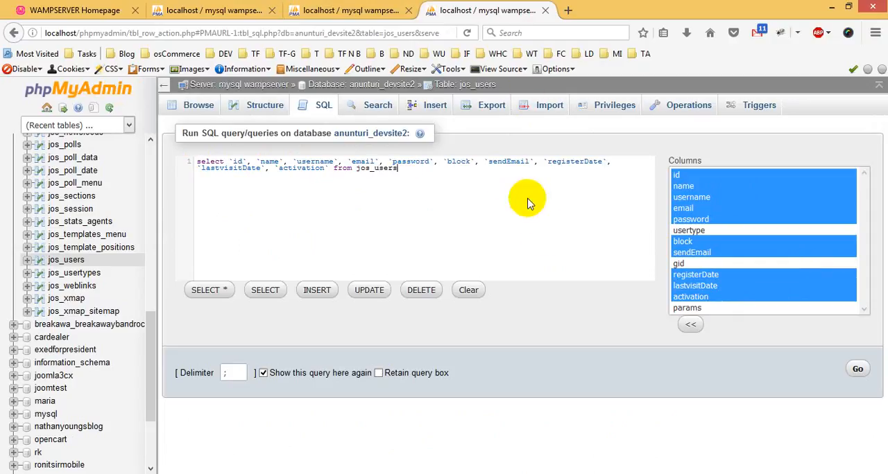
click(854, 373)
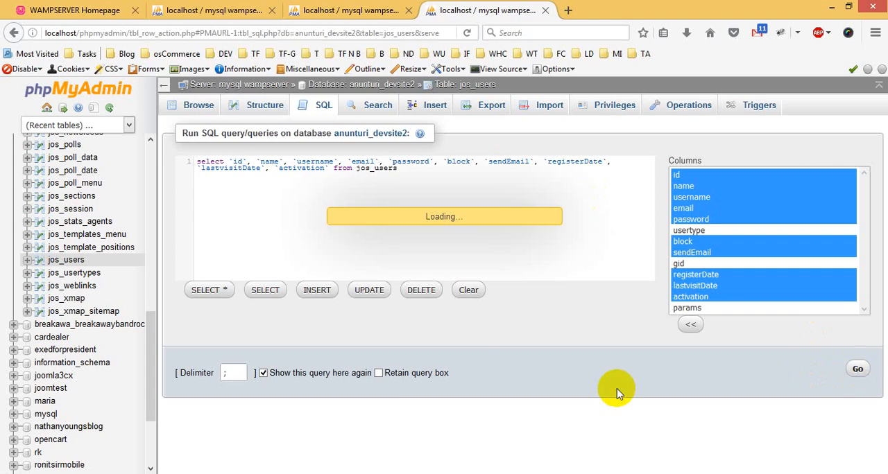
Open the export for jos_users from below the query results and configure a Custom SQL export containing data only.
scroll(520, 274, down, 8)
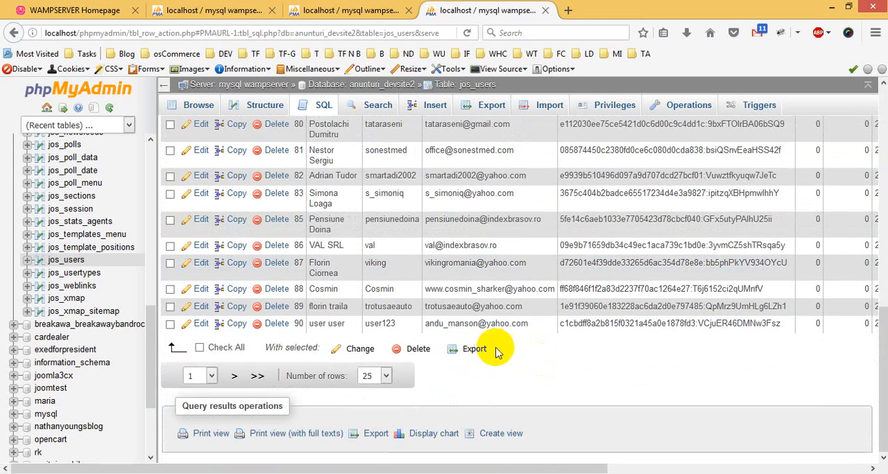
scroll(575, 327, up, 7)
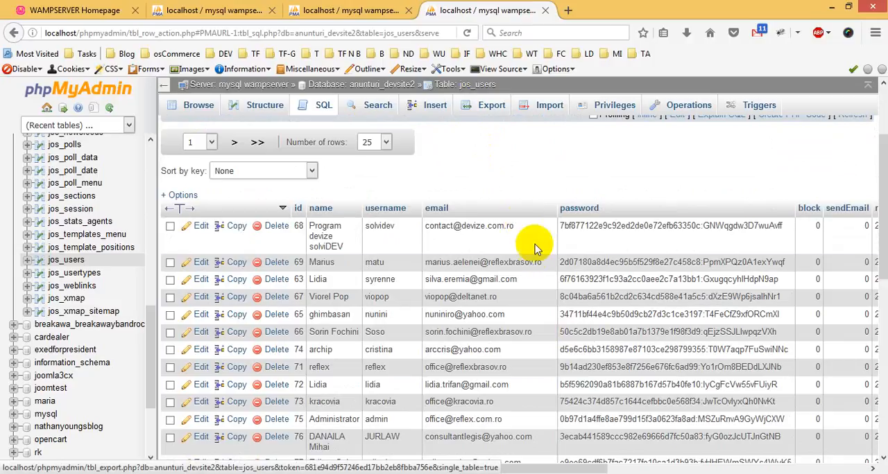
scroll(535, 250, down, 7)
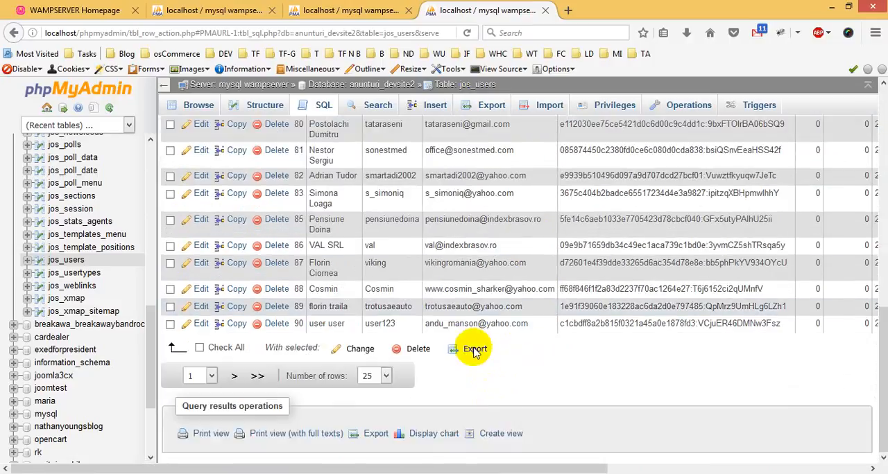
click(475, 350)
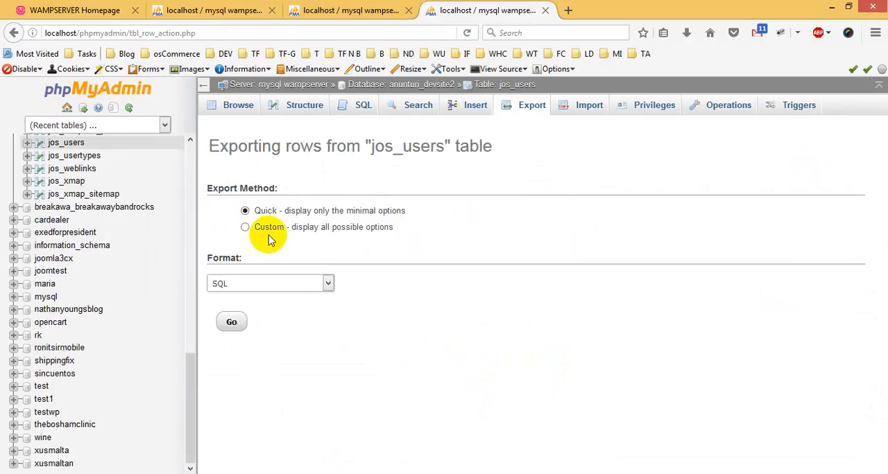
click(268, 229)
scroll(486, 278, down, 3)
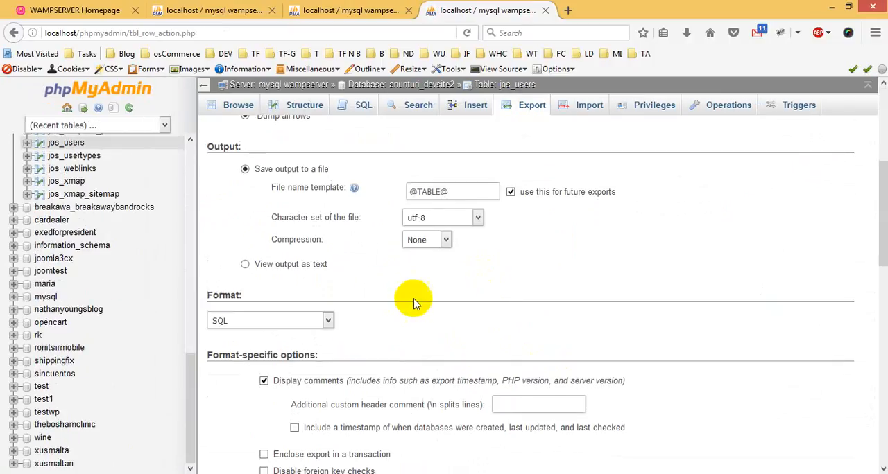
scroll(416, 288, down, 6)
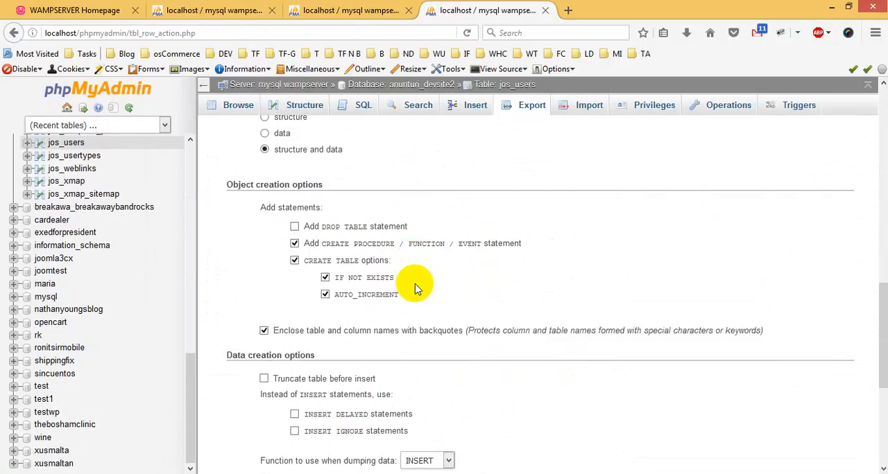
scroll(268, 198, up, 2)
click(265, 214)
scroll(539, 283, down, 6)
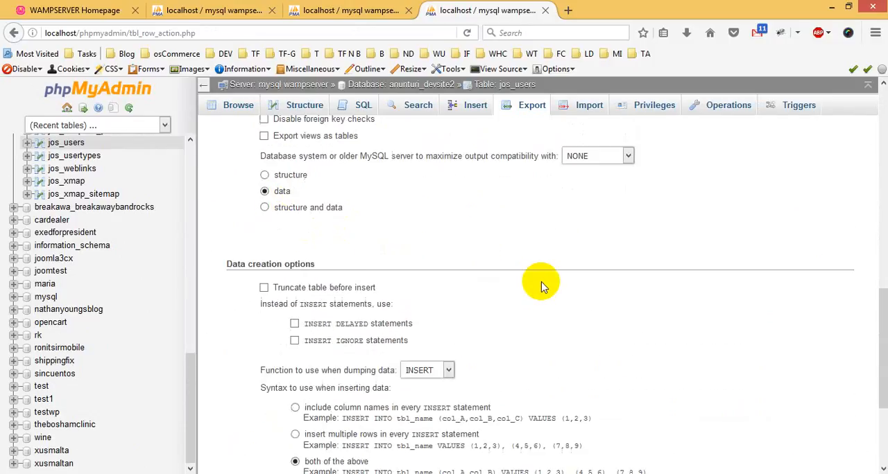
Run the export, save the file jos_users.sql and check it in the browser's recent downloads.
click(232, 445)
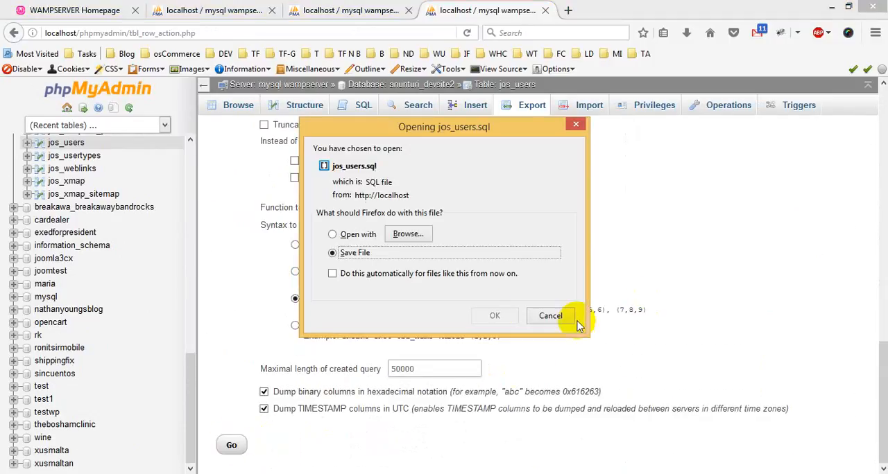
click(495, 316)
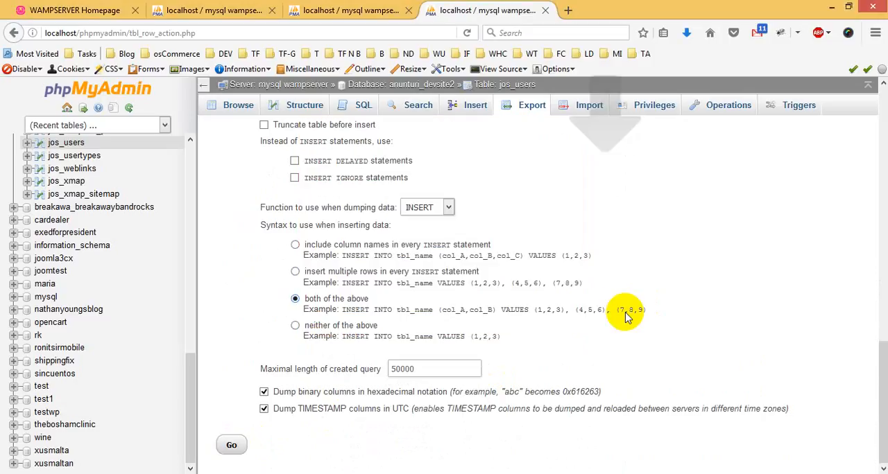
click(685, 34)
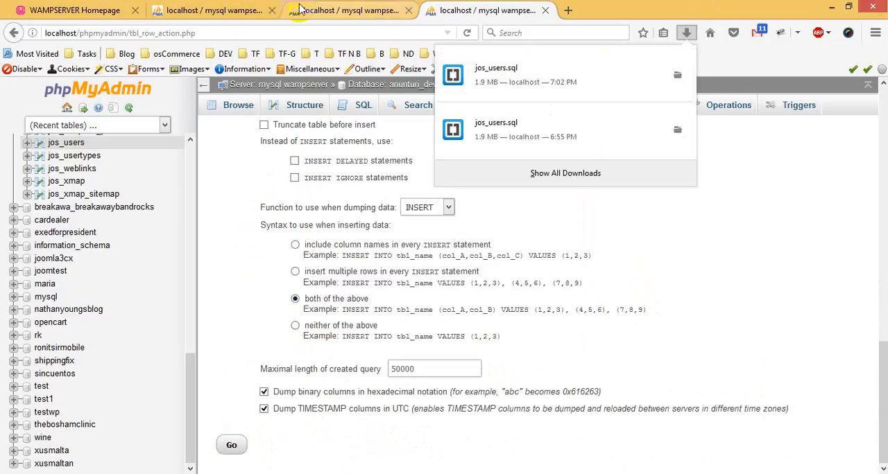
Import the downloaded jos_users.sql file into the empty jos_users table of the joomla3cx database, keeping the SQL format.
click(263, 10)
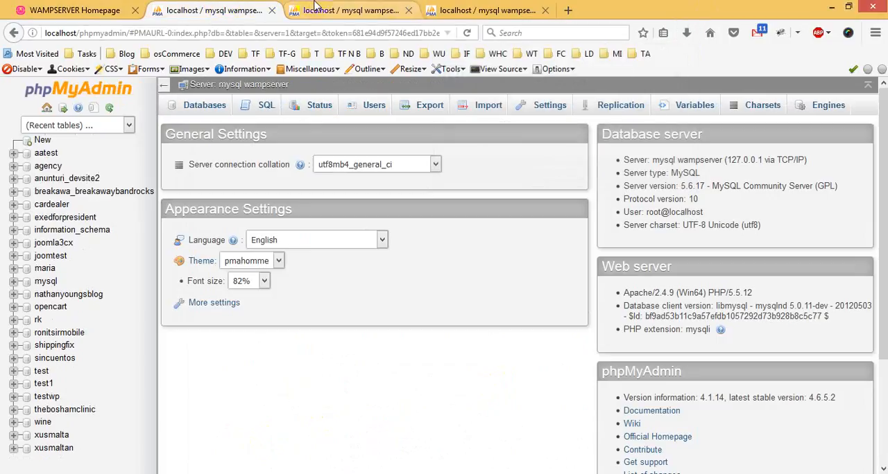
click(314, 7)
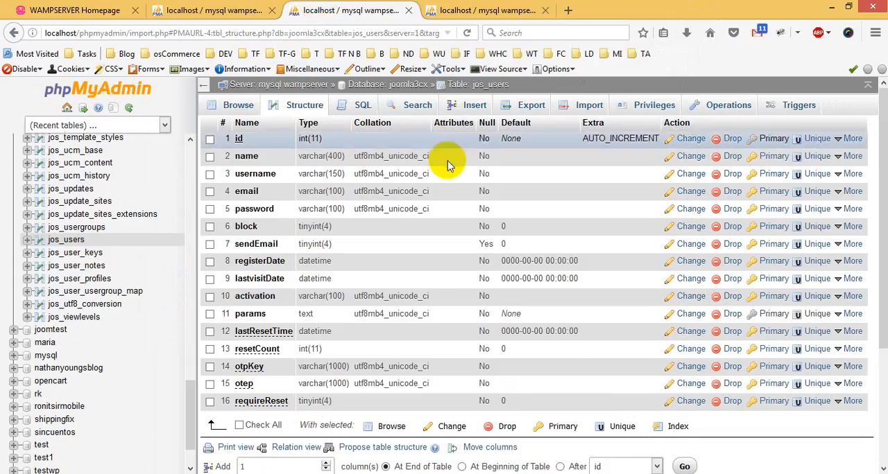
click(462, 85)
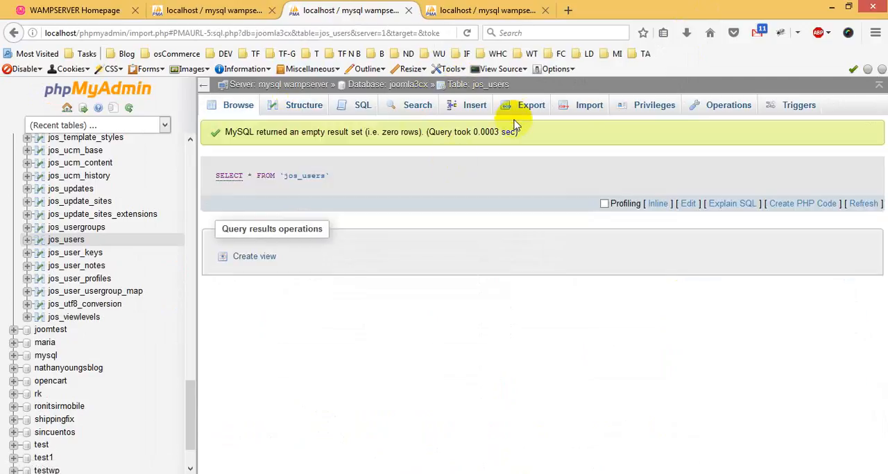
click(575, 108)
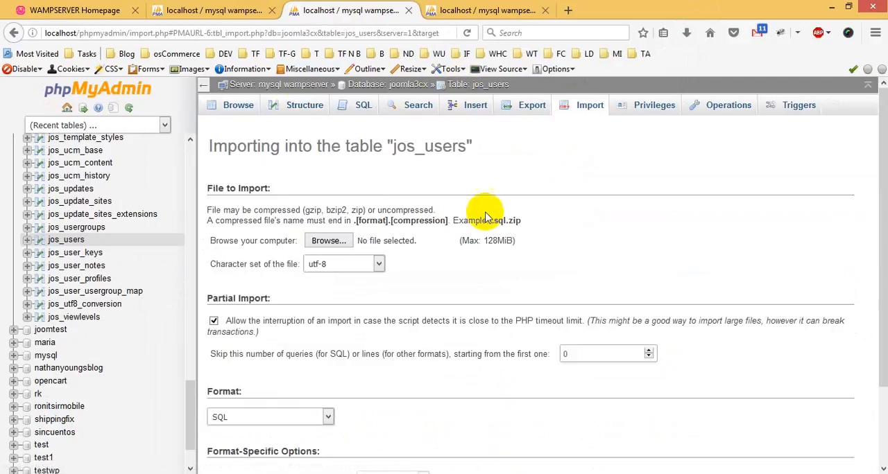
click(329, 241)
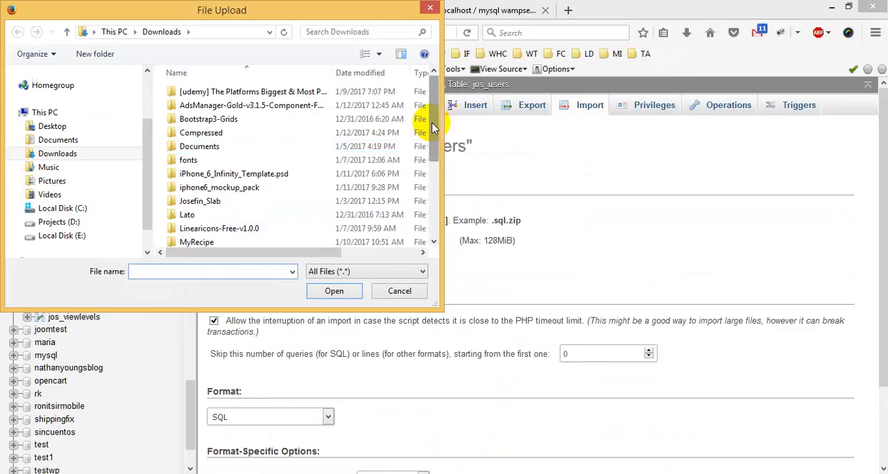
drag(431, 128, 340, 205)
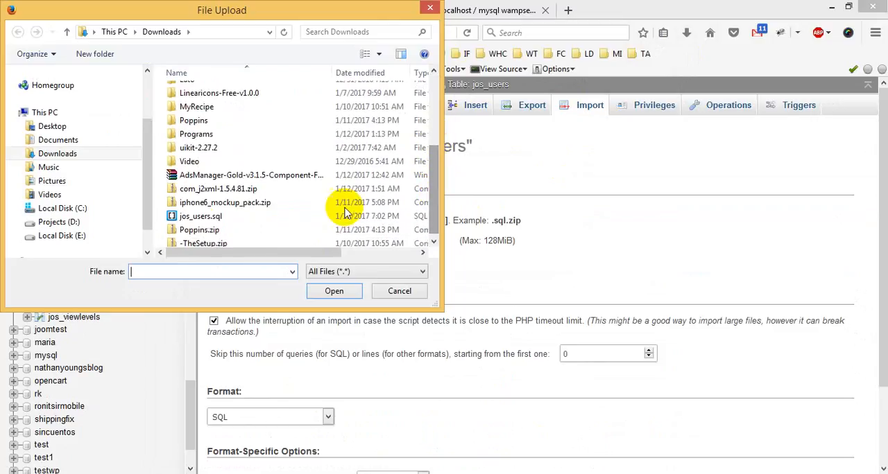
double_click(197, 219)
scroll(590, 240, down, 2)
click(224, 448)
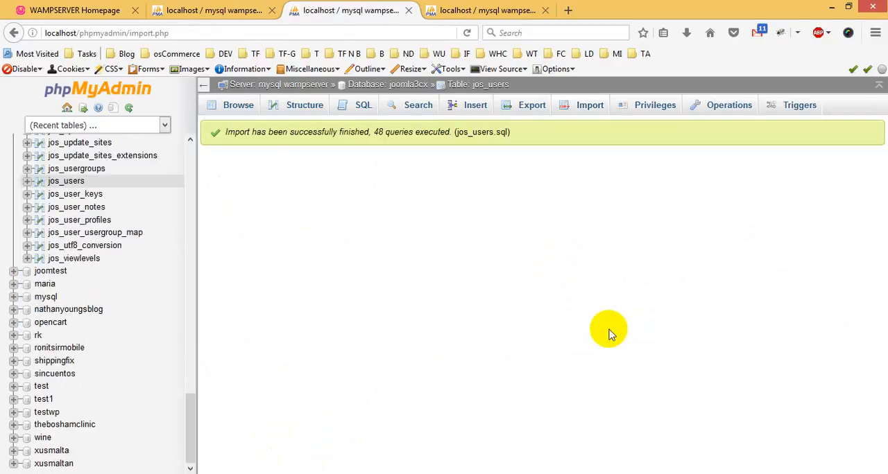
Browse the jos_users table in joomla3cx and check the imported rows and the list of result pages.
click(69, 183)
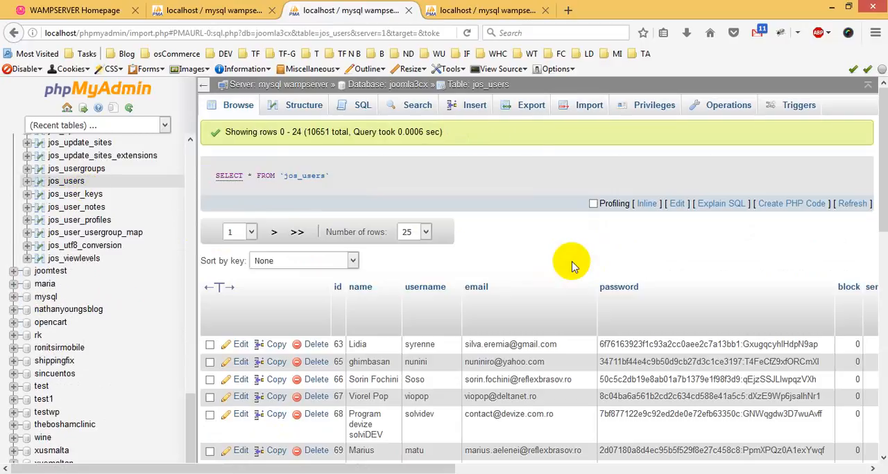
click(249, 231)
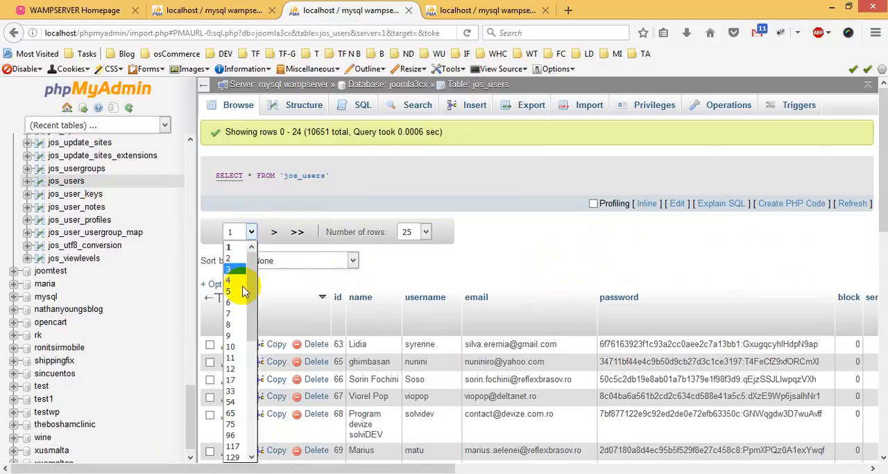
scroll(243, 291, down, 7)
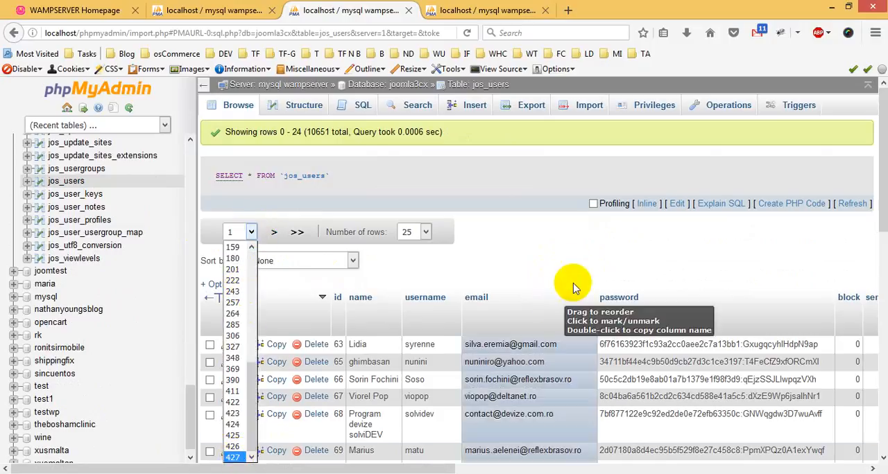
click(572, 253)
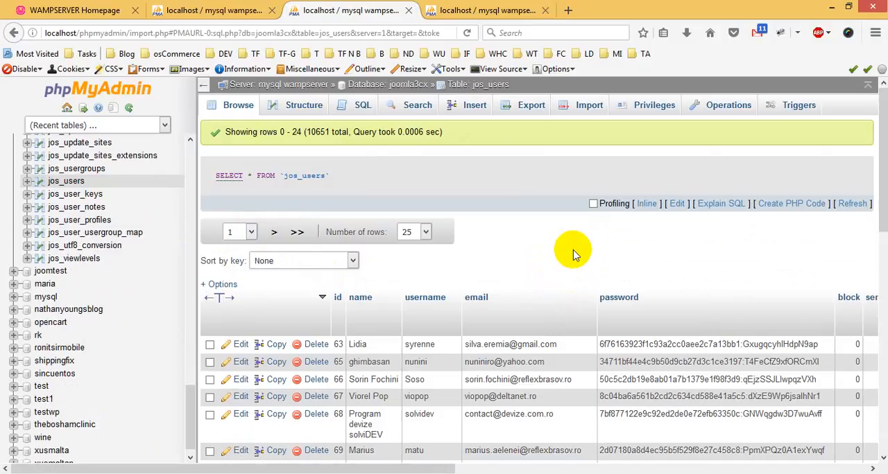
drag(452, 463, 334, 446)
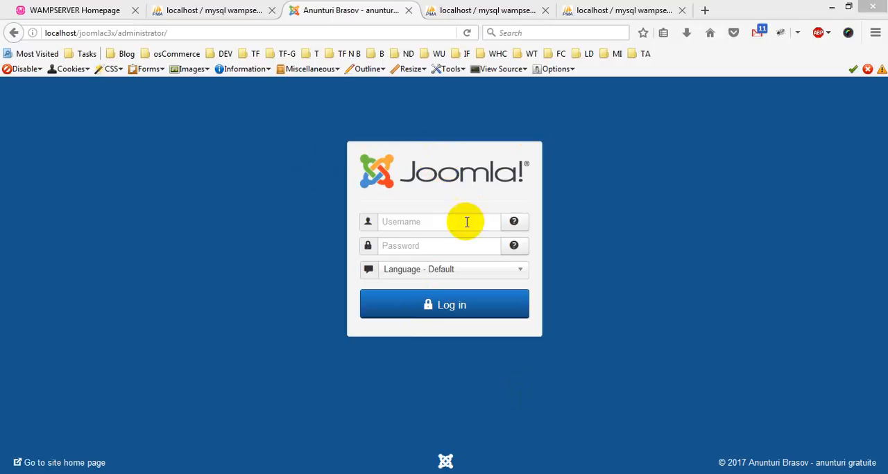
Open the jos_users record with id 63 for editing and select its whole stored password value.
click(454, 8)
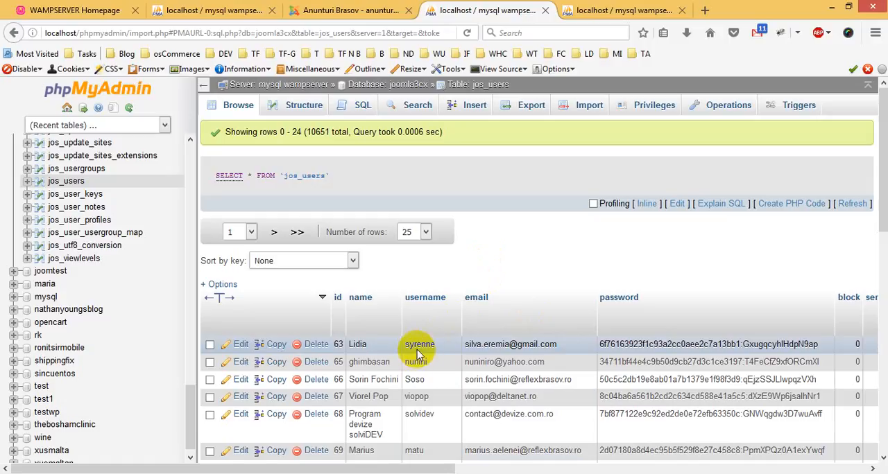
click(240, 347)
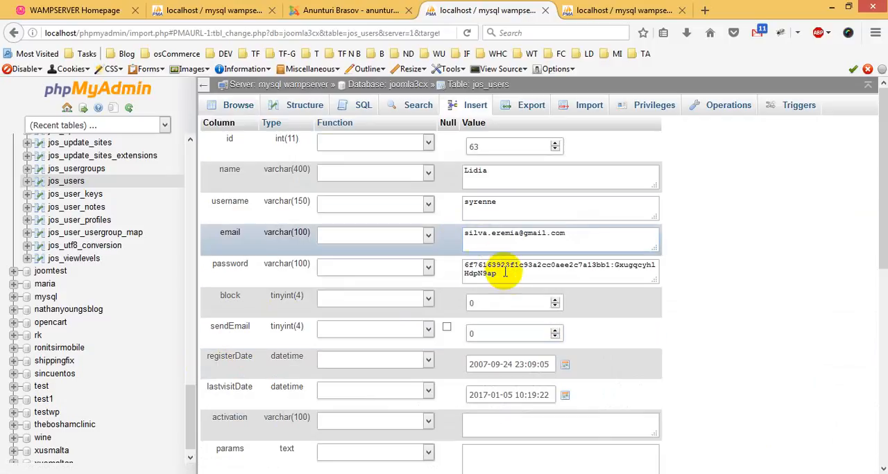
drag(452, 262, 616, 277)
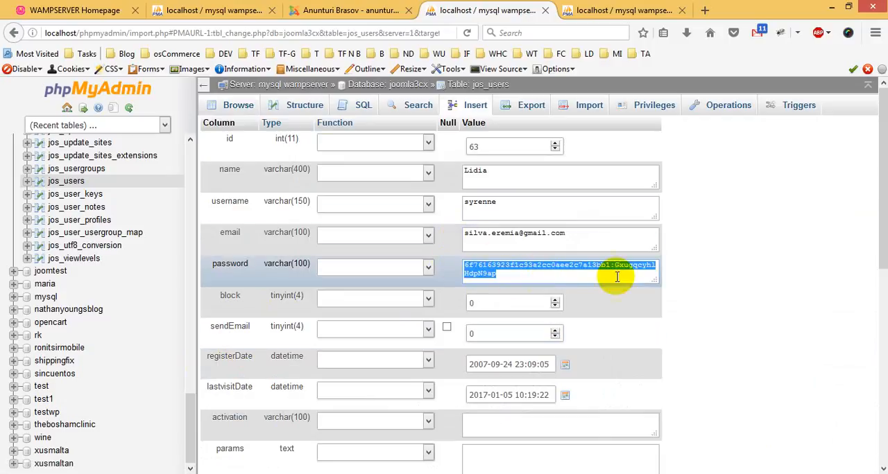
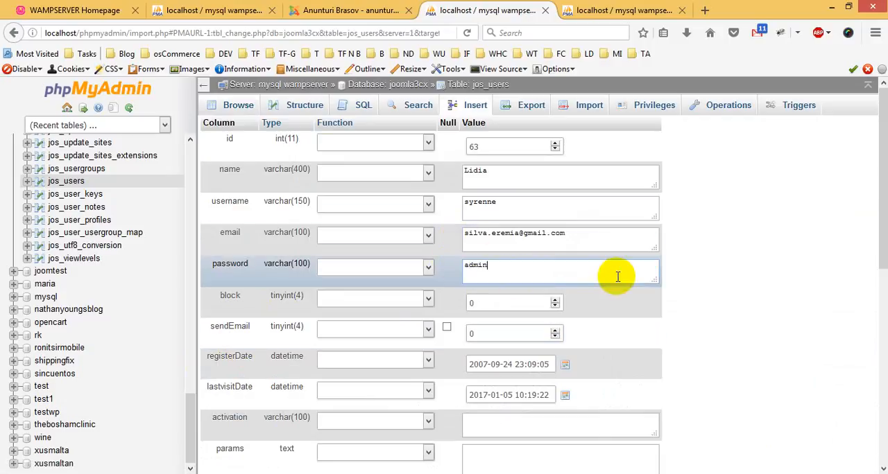
Apply the MD5 function to the password value of the jos_users record with id 63 and save the record.
click(425, 268)
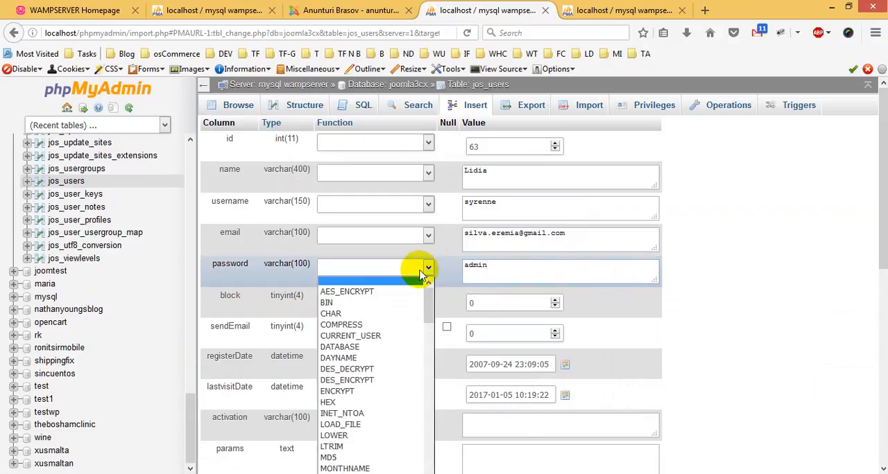
click(338, 459)
drag(521, 173, 426, 173)
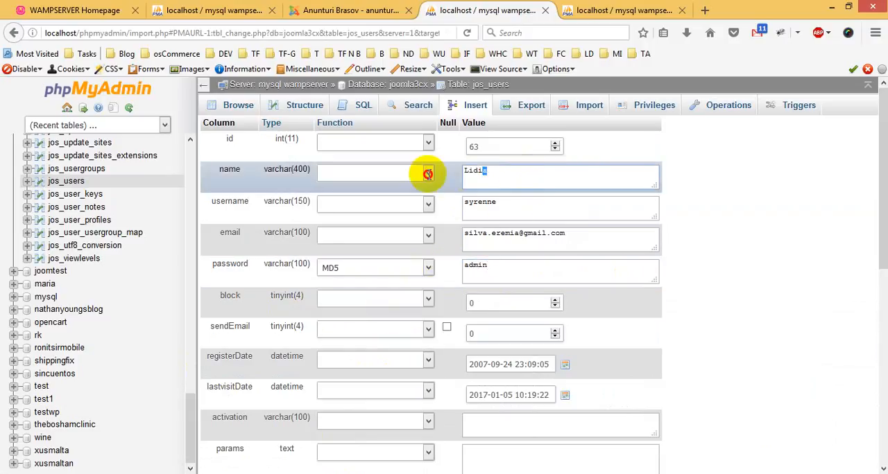
drag(514, 201, 385, 199)
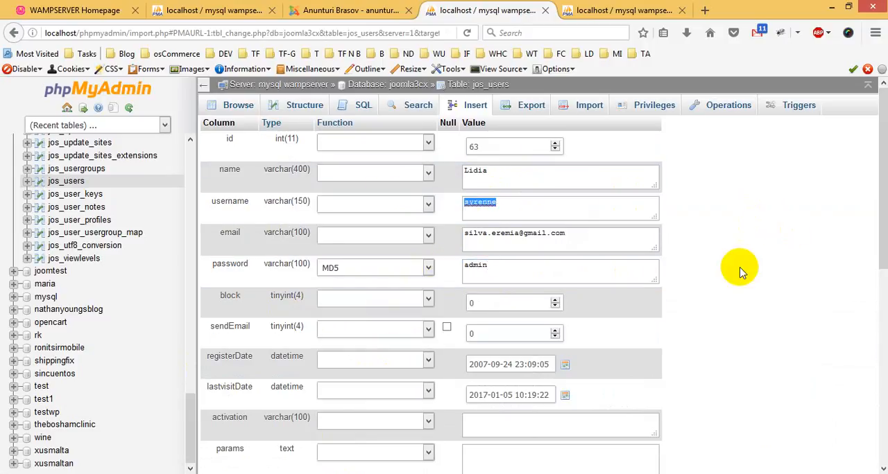
scroll(782, 238, down, 5)
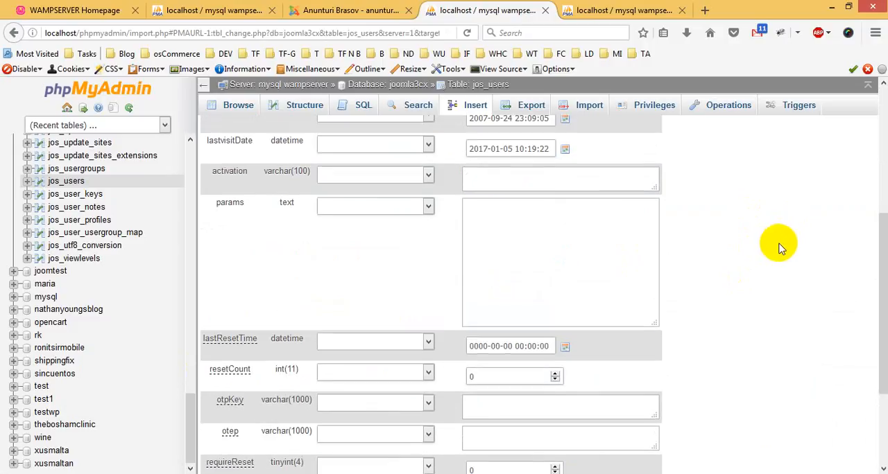
click(495, 449)
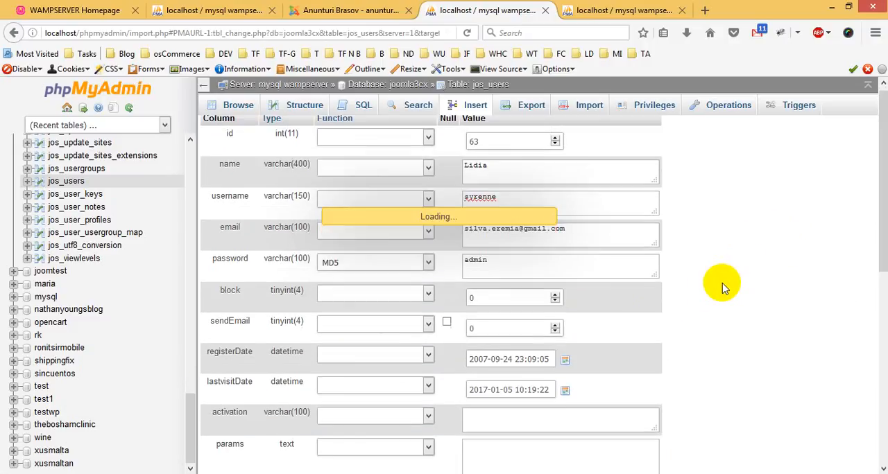
Copy the username of record 63, switch to the Joomla administrator login and log in with it and the account password.
scroll(721, 284, down, 1)
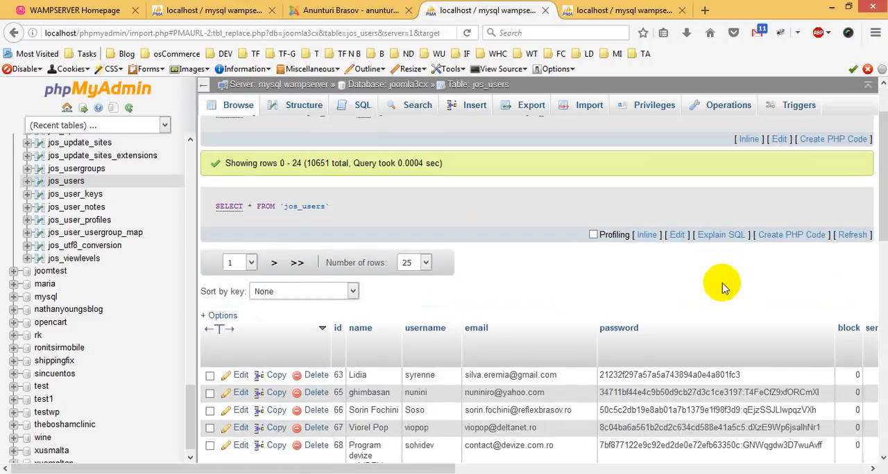
click(435, 356)
drag(435, 356, 406, 356)
key(ctrl+c)
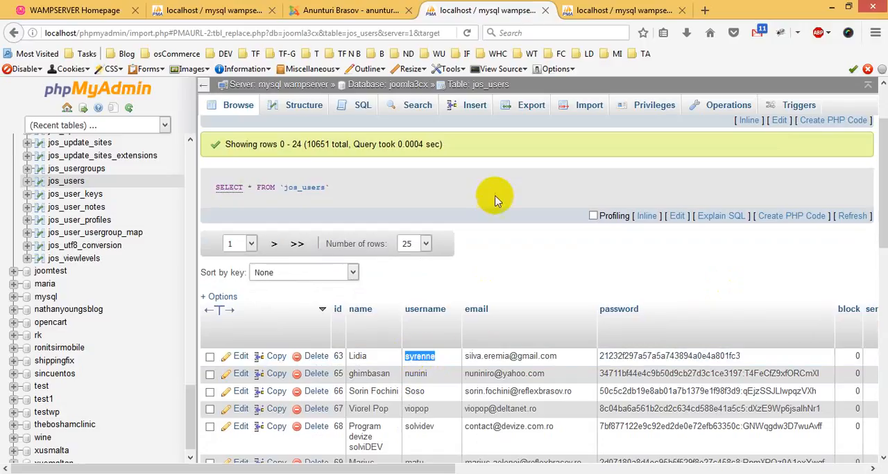
click(351, 7)
key(ctrl+v)
click(428, 247)
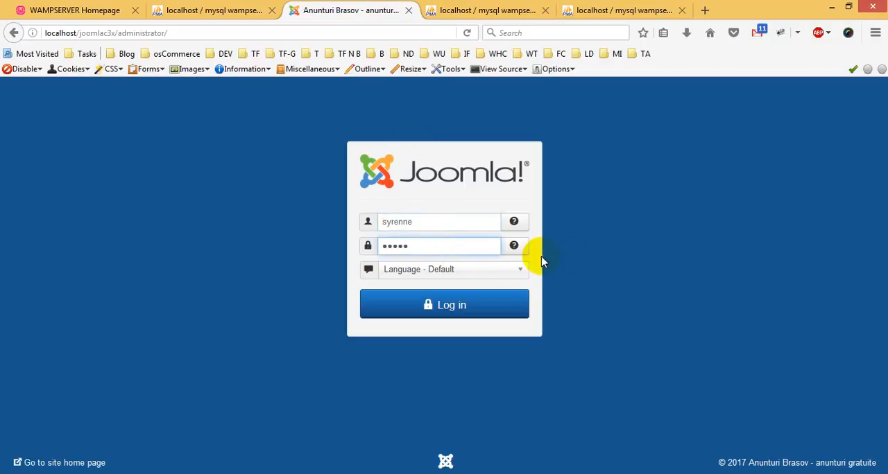
click(462, 306)
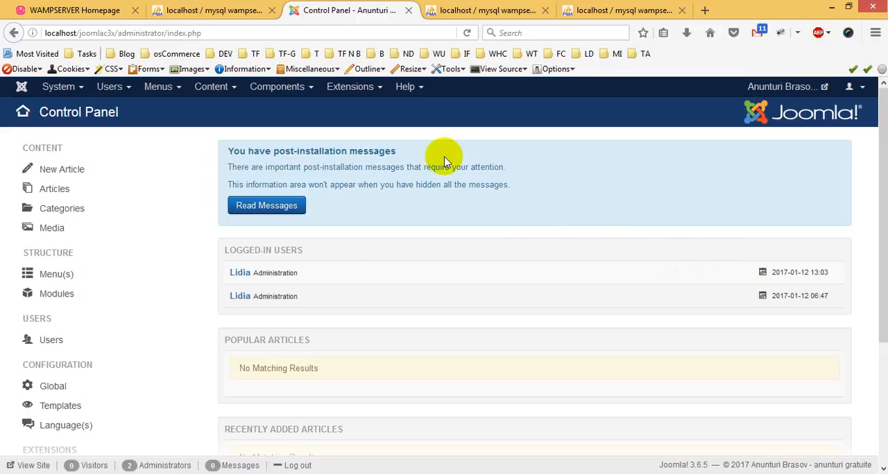
Open Joomla's user management list and look through the imported users.
click(113, 89)
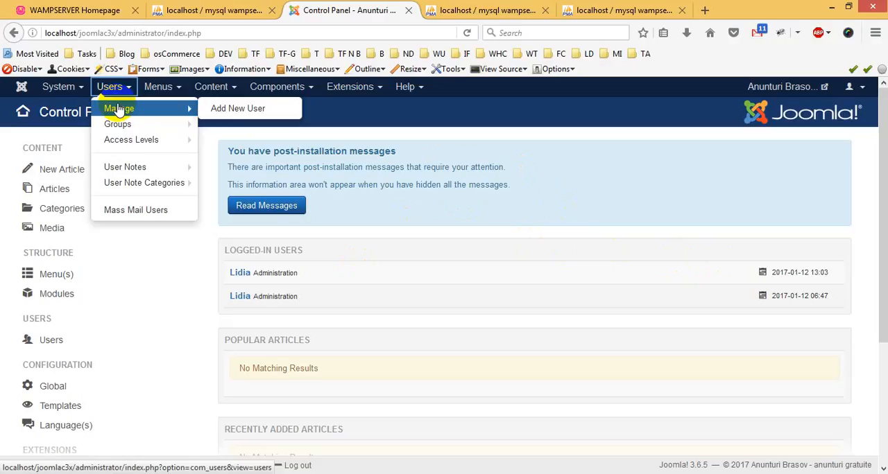
click(119, 109)
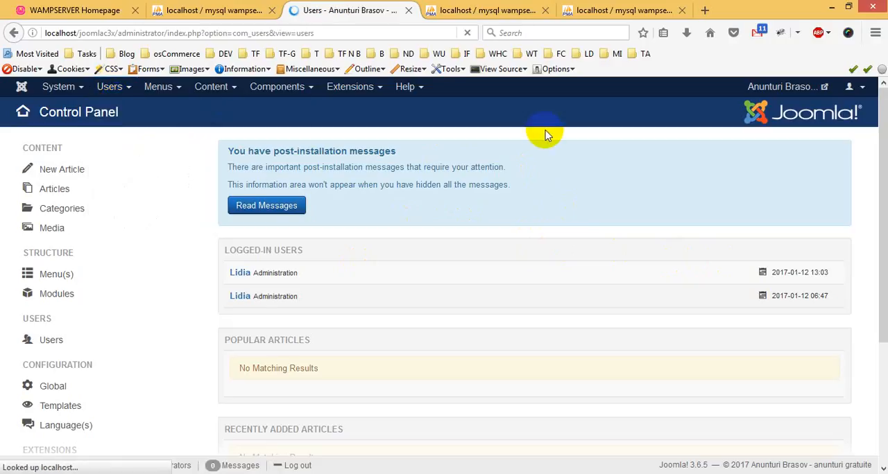
scroll(578, 222, down, 5)
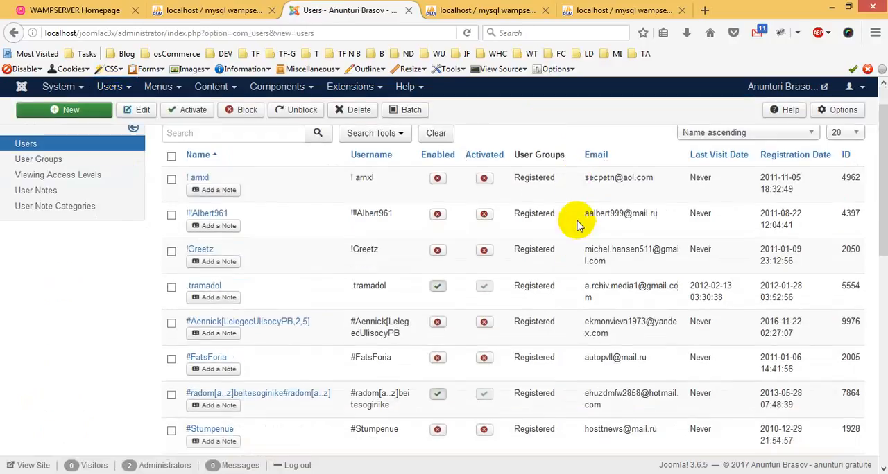
scroll(578, 223, down, 5)
scroll(578, 223, up, 8)
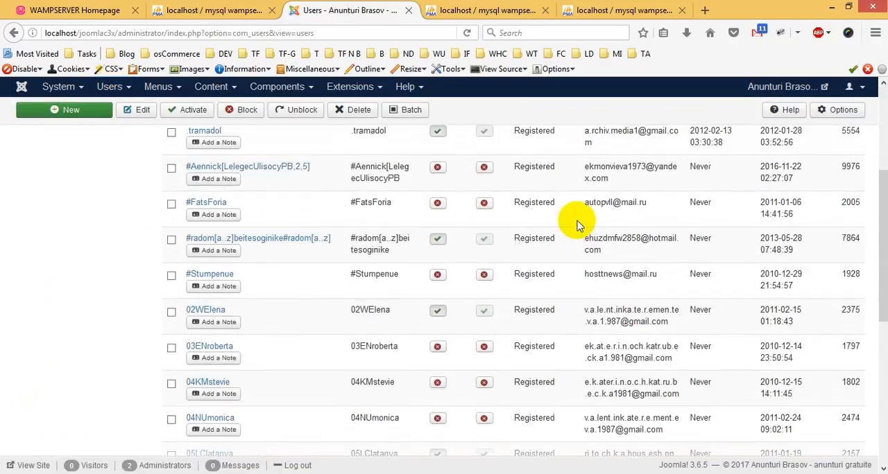
Copy the username of record 65 from jos_users in phpMyAdmin and search Joomla's user list for it.
click(486, 10)
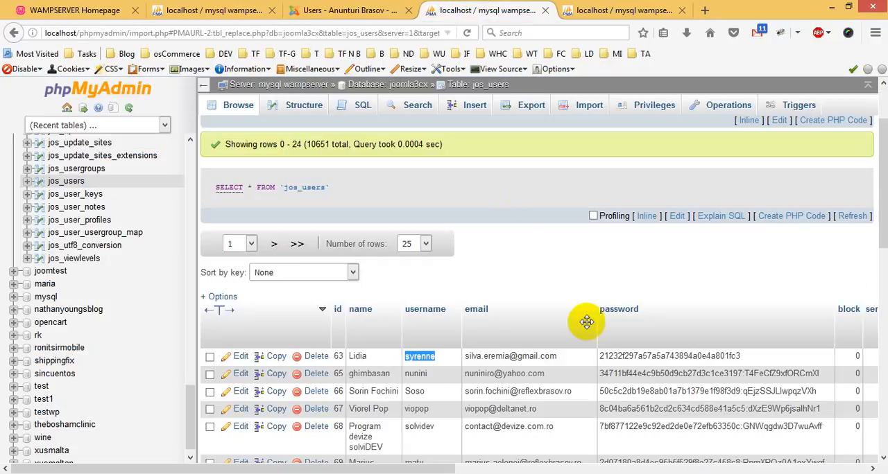
scroll(590, 323, down, 2)
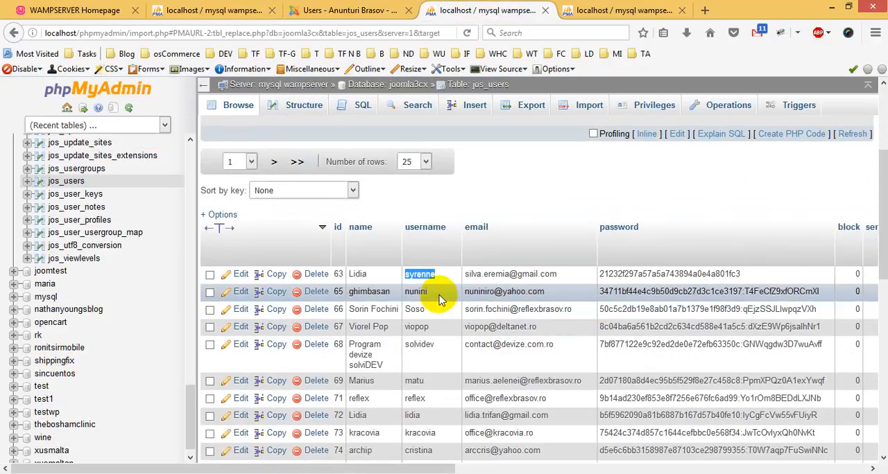
double_click(415, 292)
key(ctrl+c)
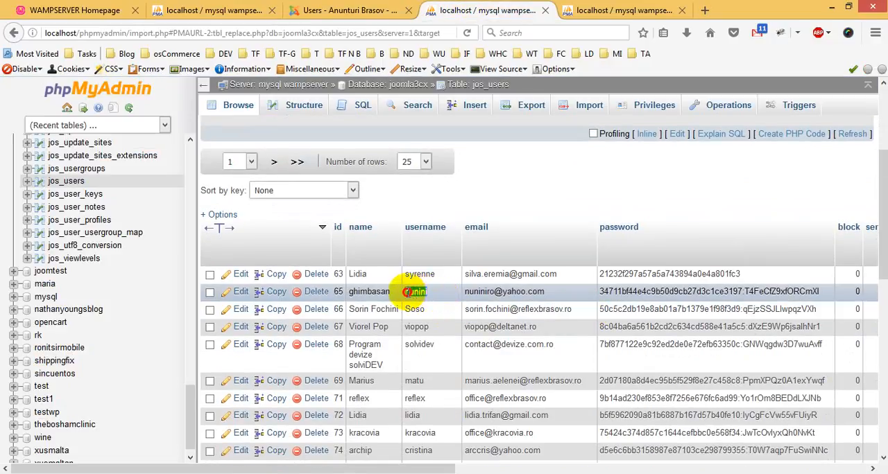
click(357, 10)
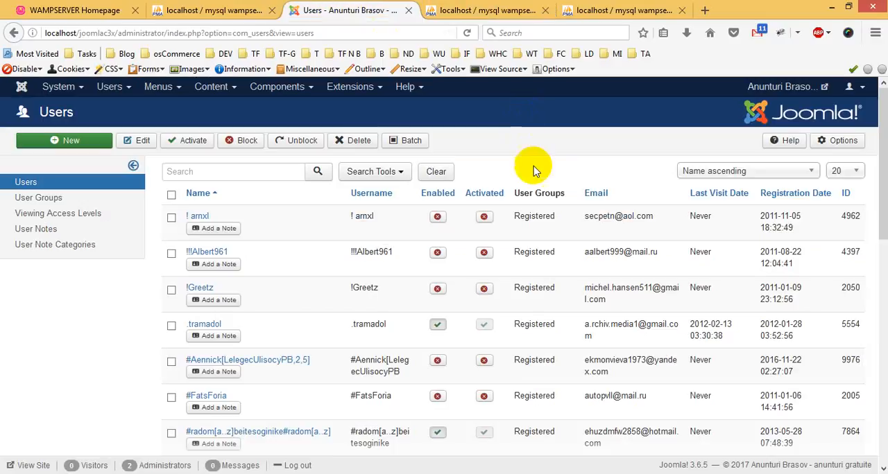
click(295, 172)
key(ctrl+v)
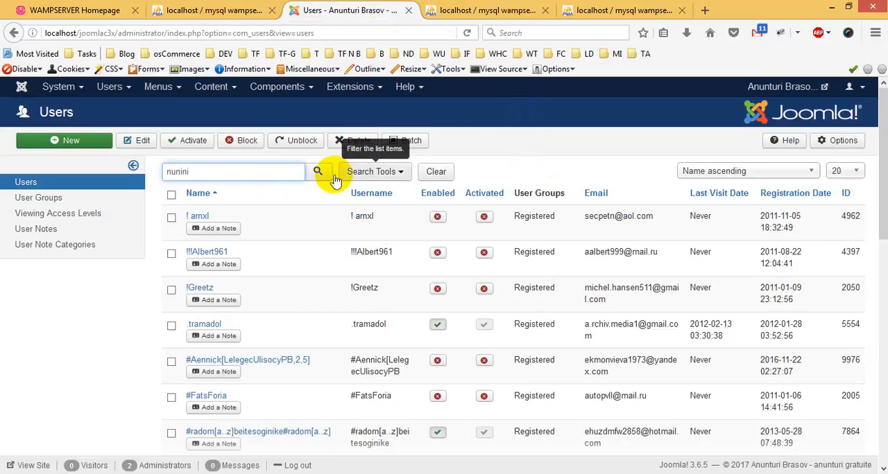
click(361, 173)
click(368, 177)
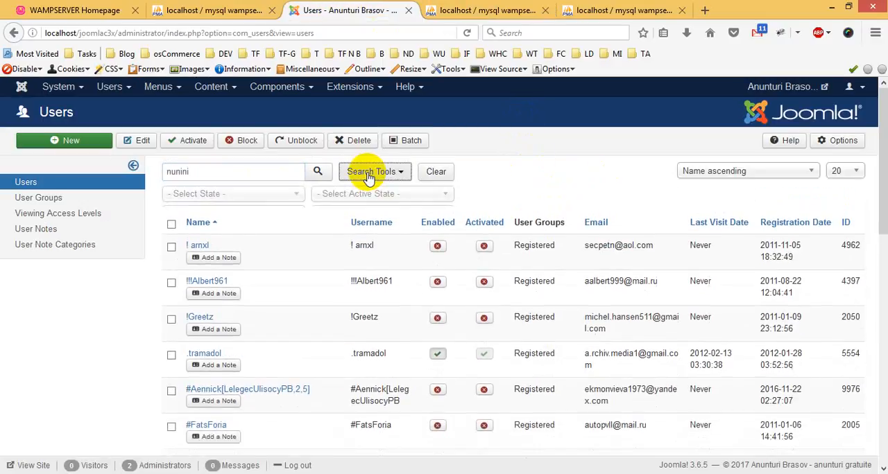
click(312, 179)
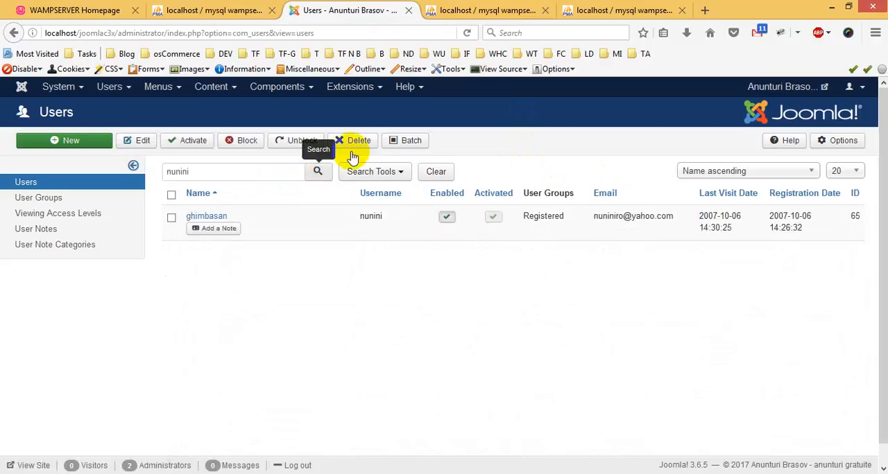
Open the found user with ID 65, review the account details, and save and close the account.
click(207, 217)
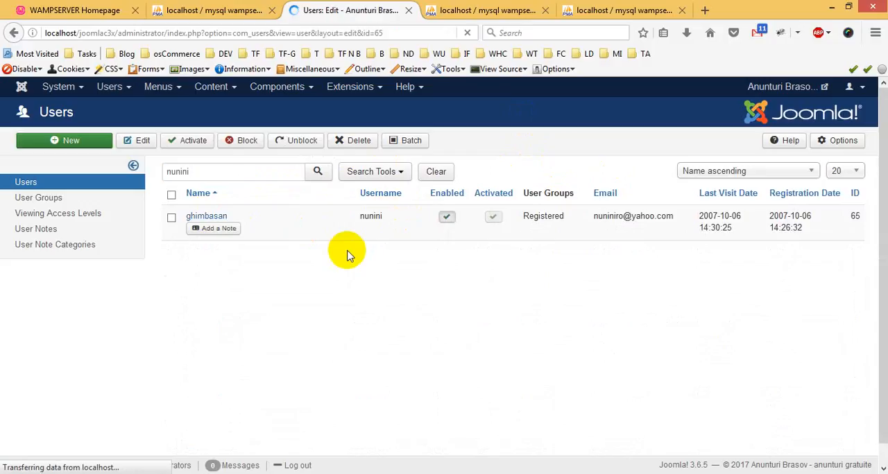
scroll(367, 306, down, 4)
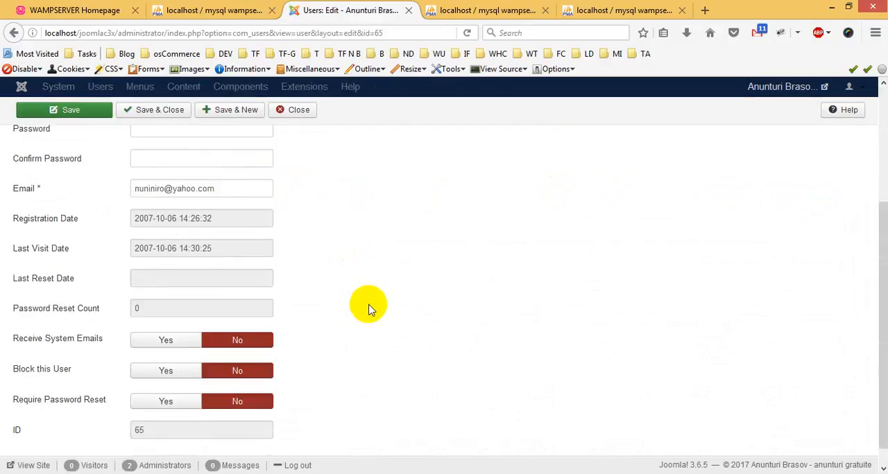
scroll(352, 331, up, 5)
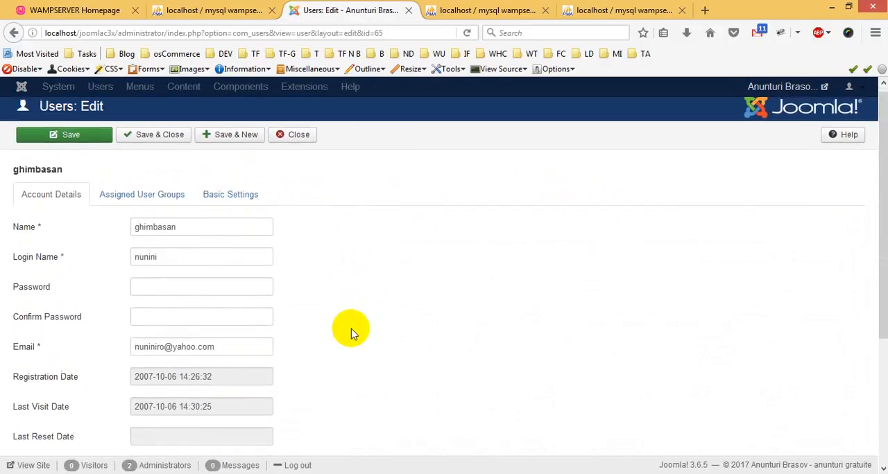
click(170, 141)
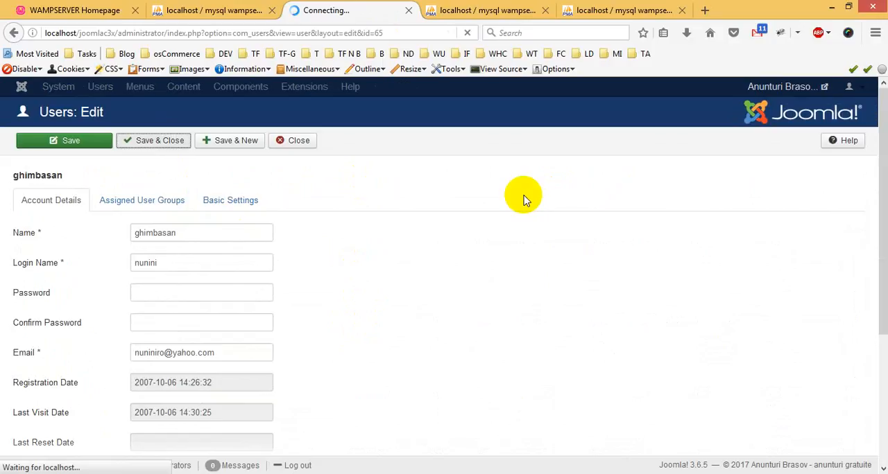